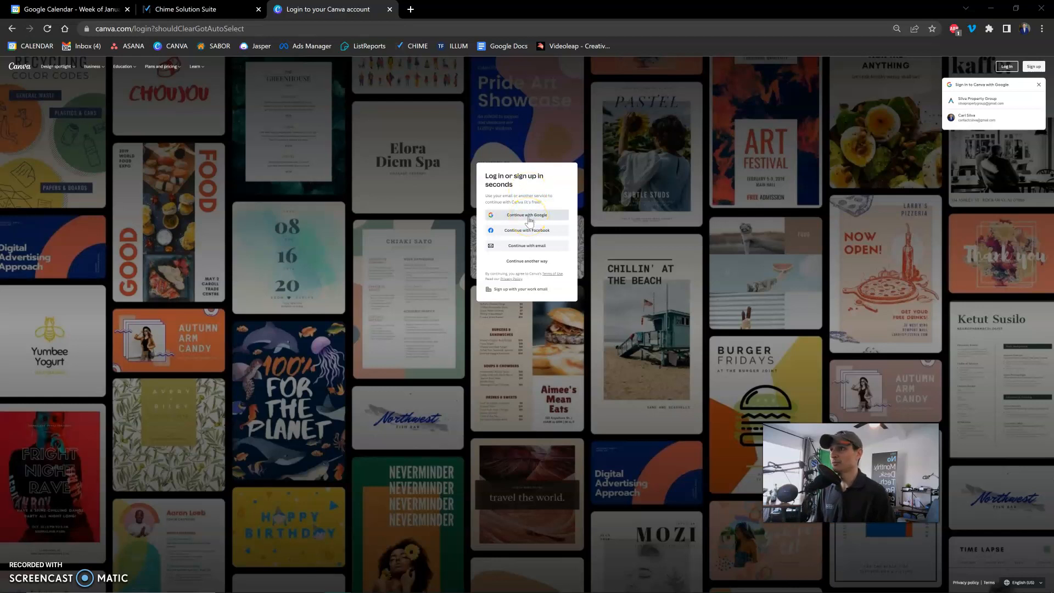
Log in with Google using the Silva Property Group account.
{"action": "left_click", "coordinate": [529, 218]}
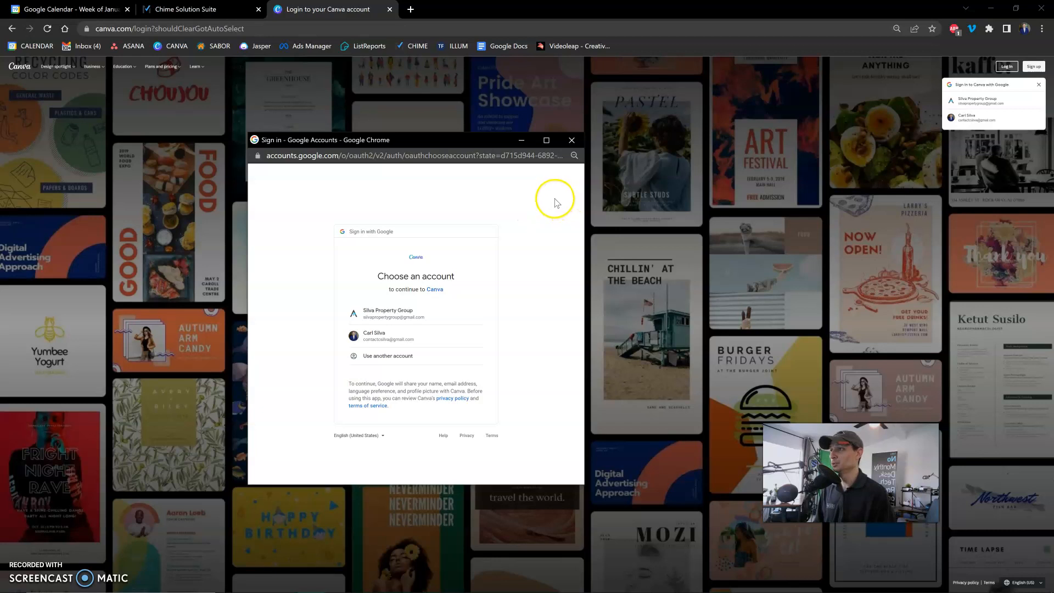
{"action": "left_click", "coordinate": [412, 313]}
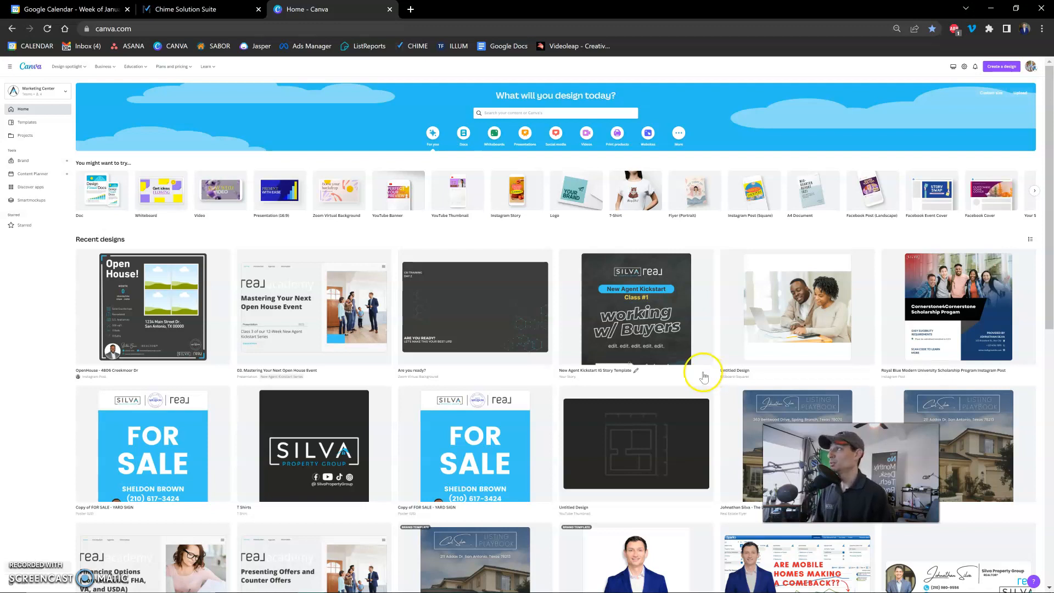
Look through the projects by brand templates, folders, designs and images, ending on the view of all items.
{"action": "left_click", "coordinate": [43, 136]}
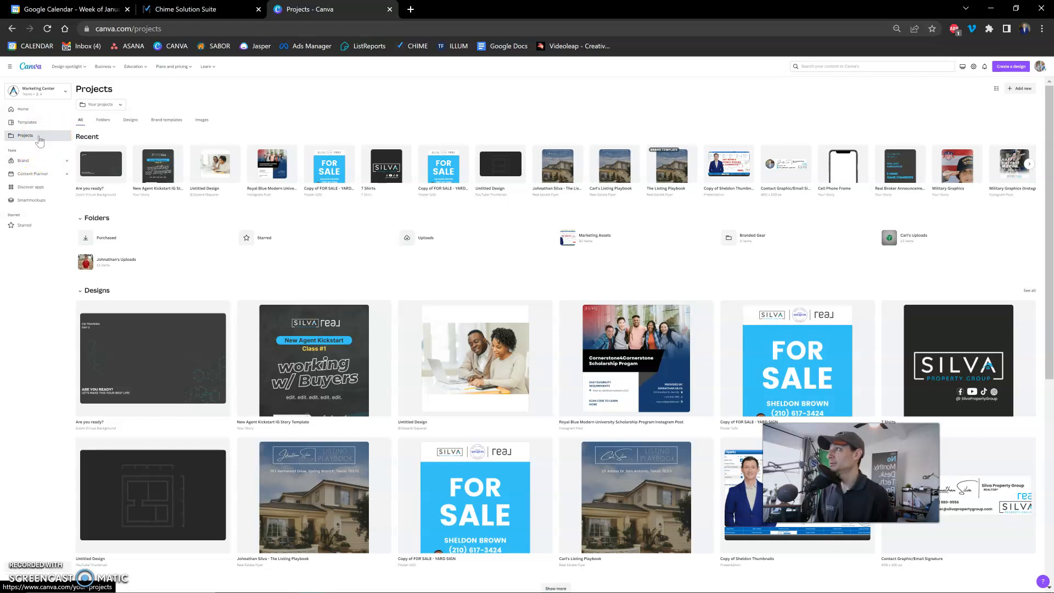
{"action": "left_click", "coordinate": [168, 127]}
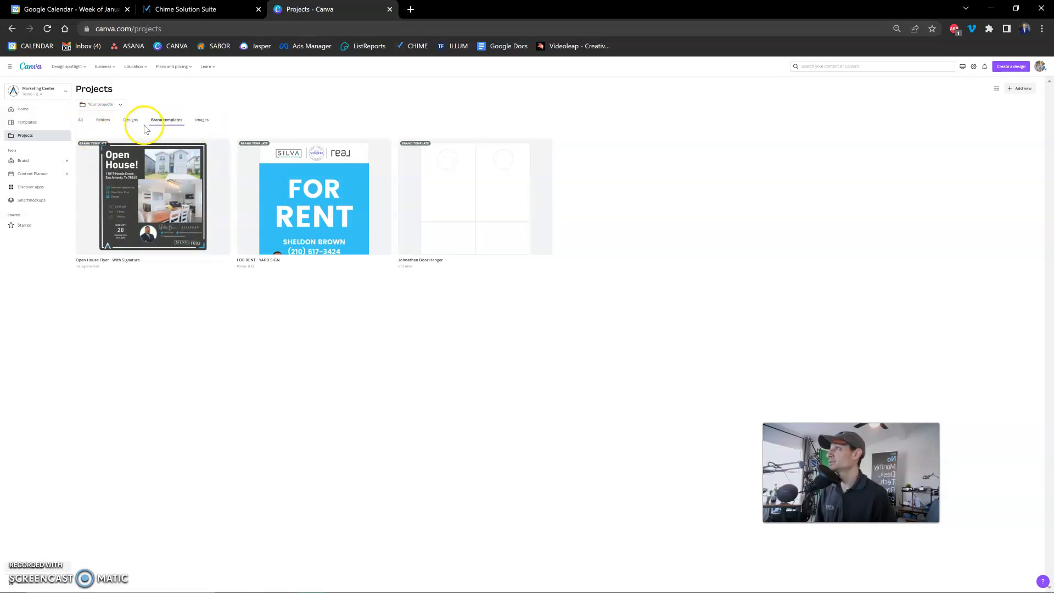
{"action": "left_click", "coordinate": [103, 121]}
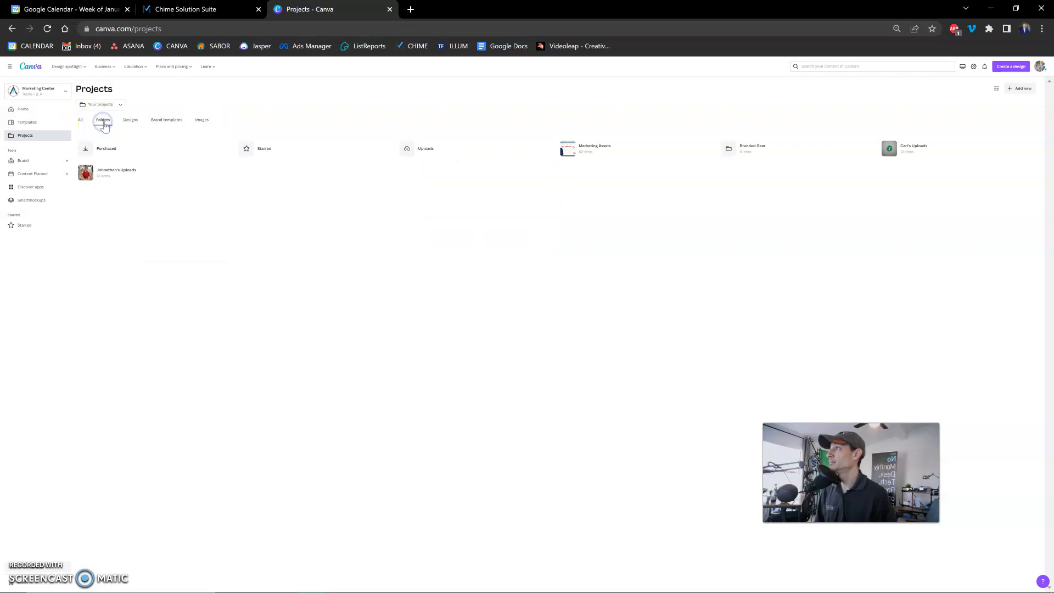
{"action": "left_click", "coordinate": [132, 122]}
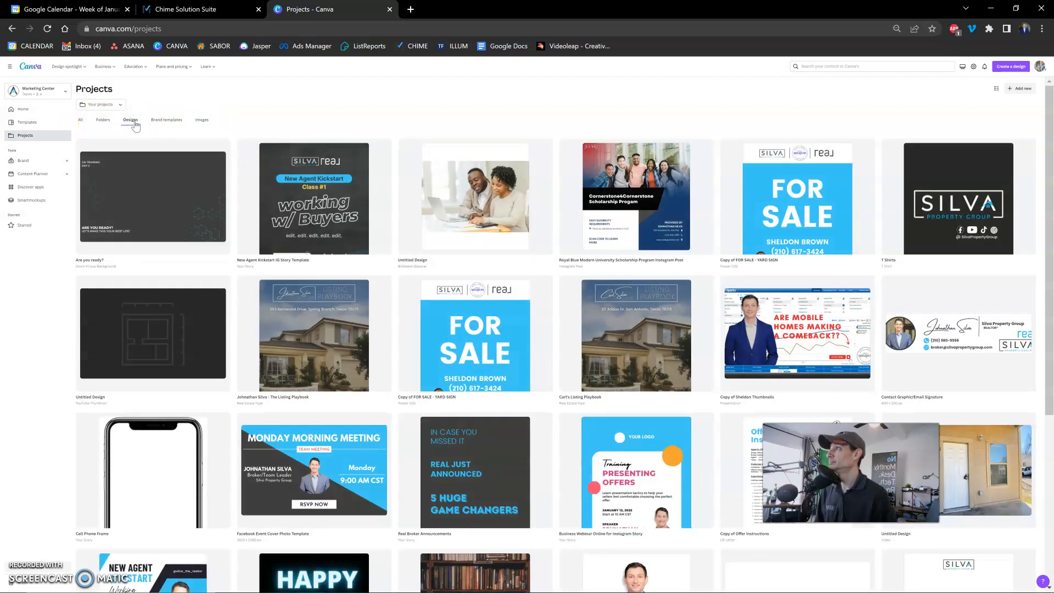
{"action": "left_click", "coordinate": [200, 123]}
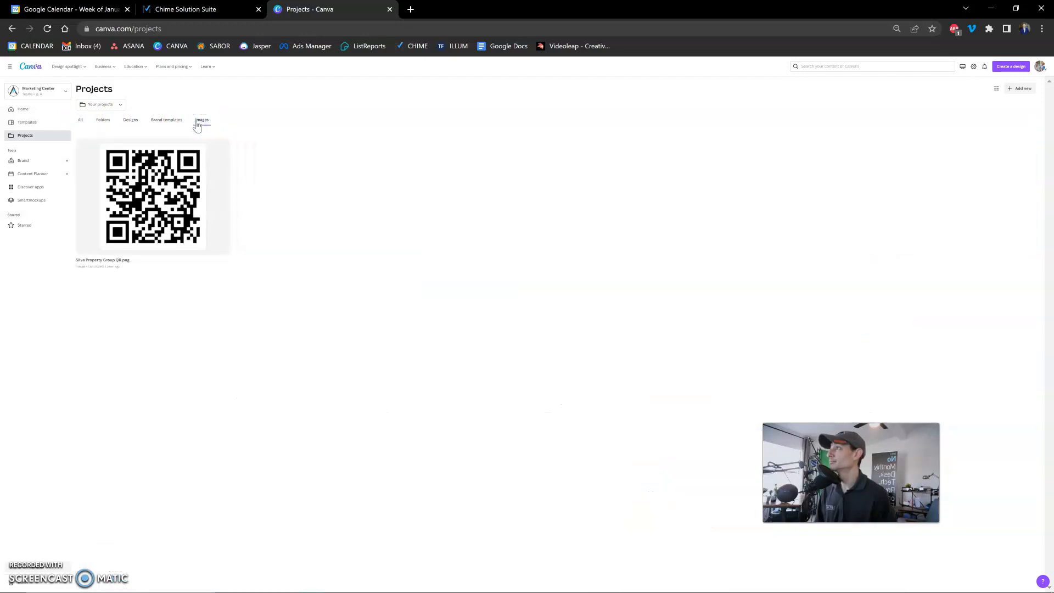
{"action": "left_click", "coordinate": [81, 122]}
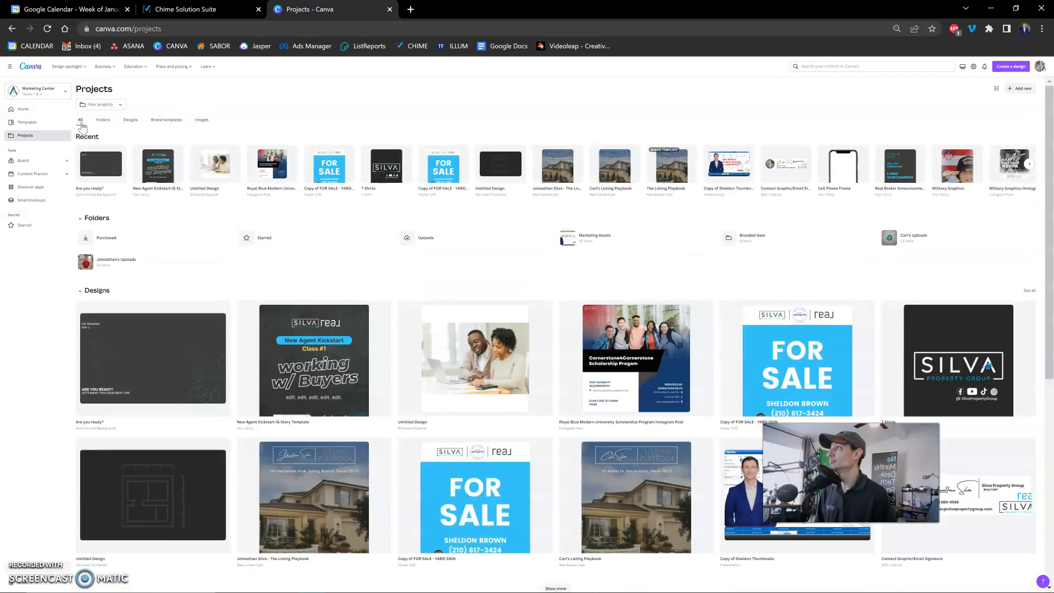
Return to the home page and open the recent Open House Instagram post design for editing.
{"action": "left_click", "coordinate": [23, 108]}
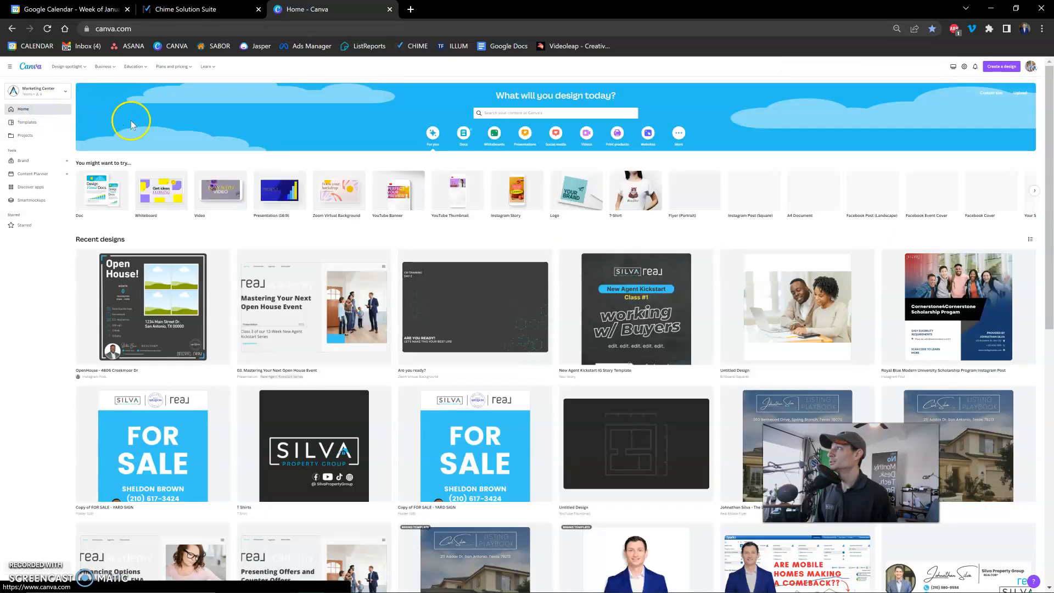
{"action": "left_click", "coordinate": [147, 294]}
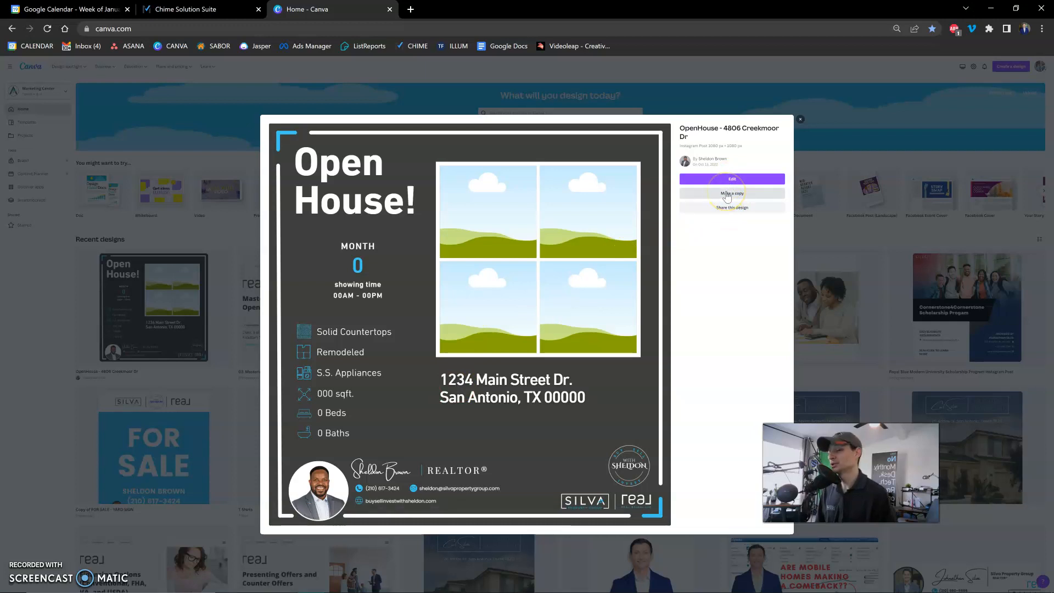
{"action": "left_click", "coordinate": [729, 198]}
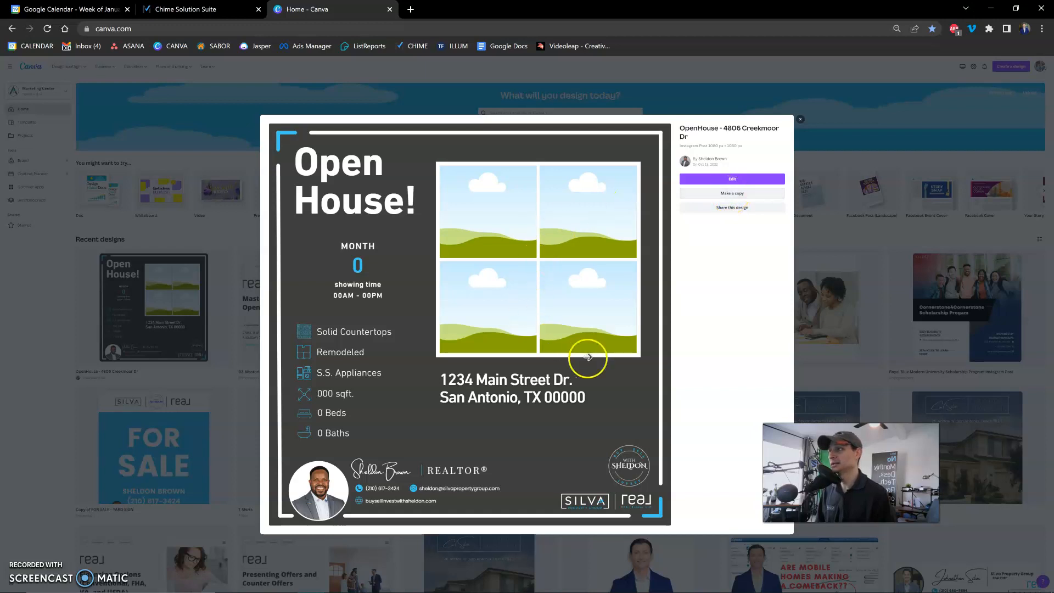
{"action": "left_click", "coordinate": [732, 178]}
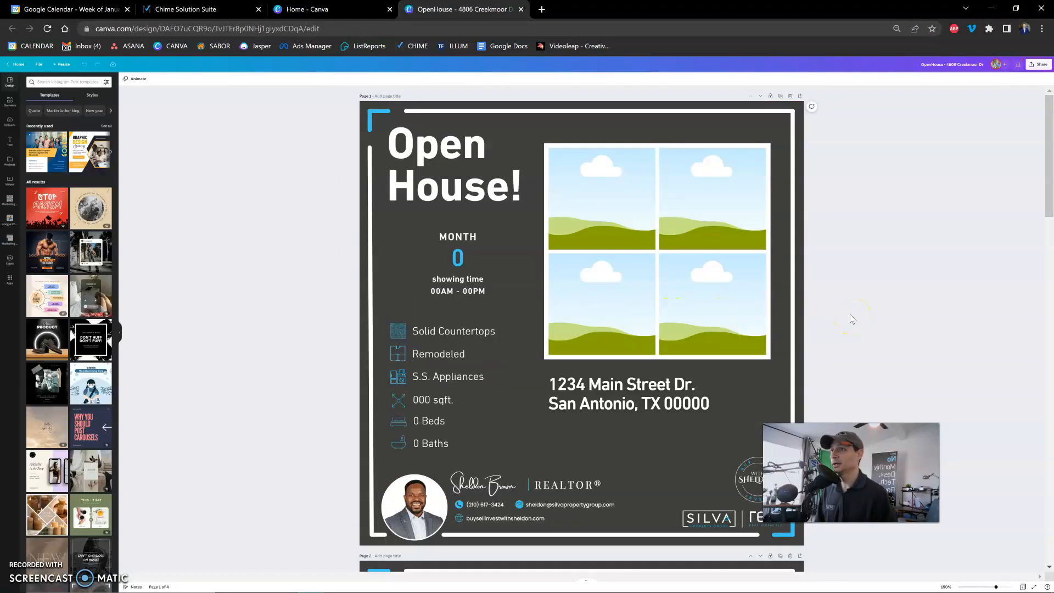
Examine the first two pages of the Open House flyer template.
{"action": "scroll", "coordinate": [848, 323], "scroll_direction": "down", "scroll_amount": 2}
{"action": "scroll", "coordinate": [841, 332], "scroll_direction": "up", "scroll_amount": 2}
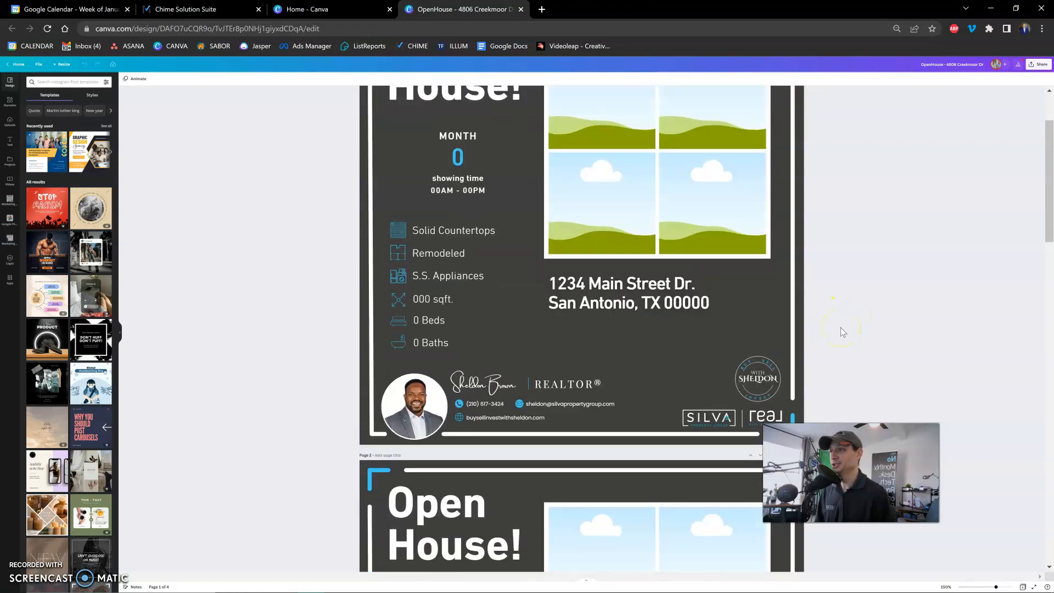
{"action": "left_click", "coordinate": [841, 317]}
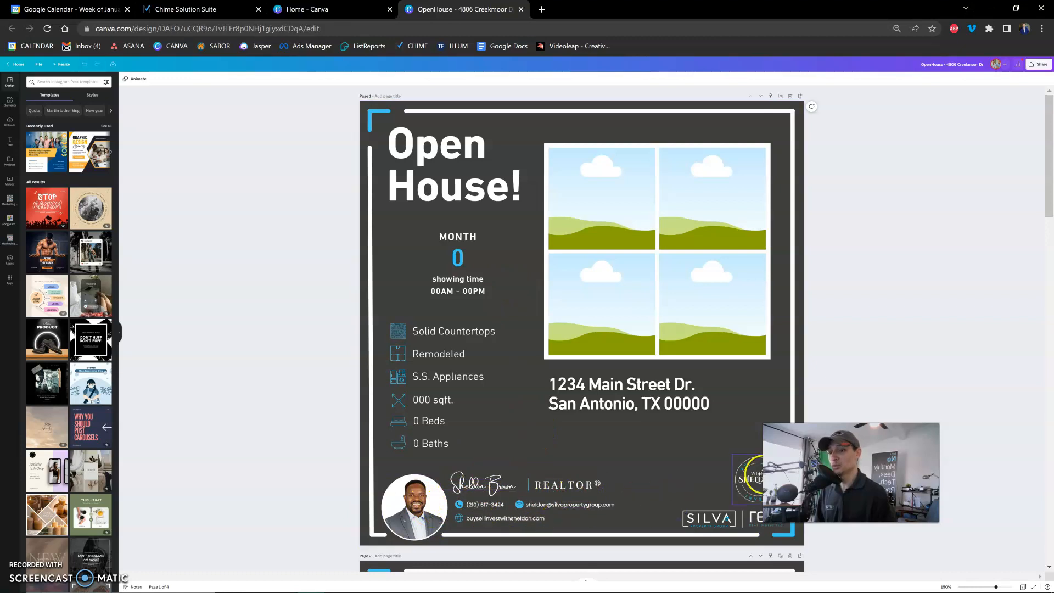
{"action": "scroll", "coordinate": [756, 478], "scroll_direction": "down", "scroll_amount": 3}
{"action": "scroll", "coordinate": [759, 478], "scroll_direction": "down", "scroll_amount": 5}
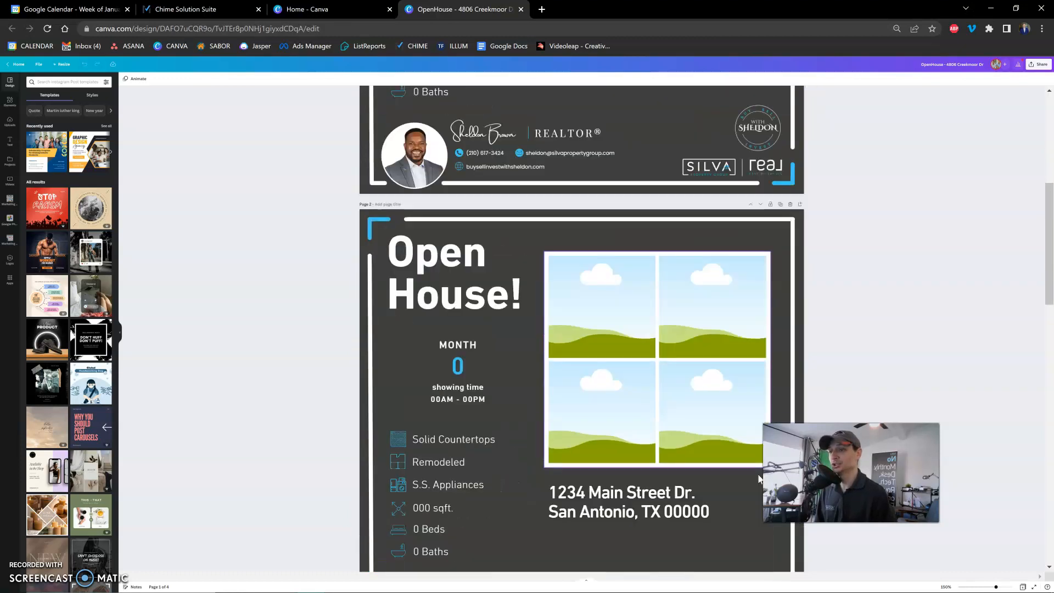
{"action": "scroll", "coordinate": [747, 466], "scroll_direction": "up", "scroll_amount": 8}
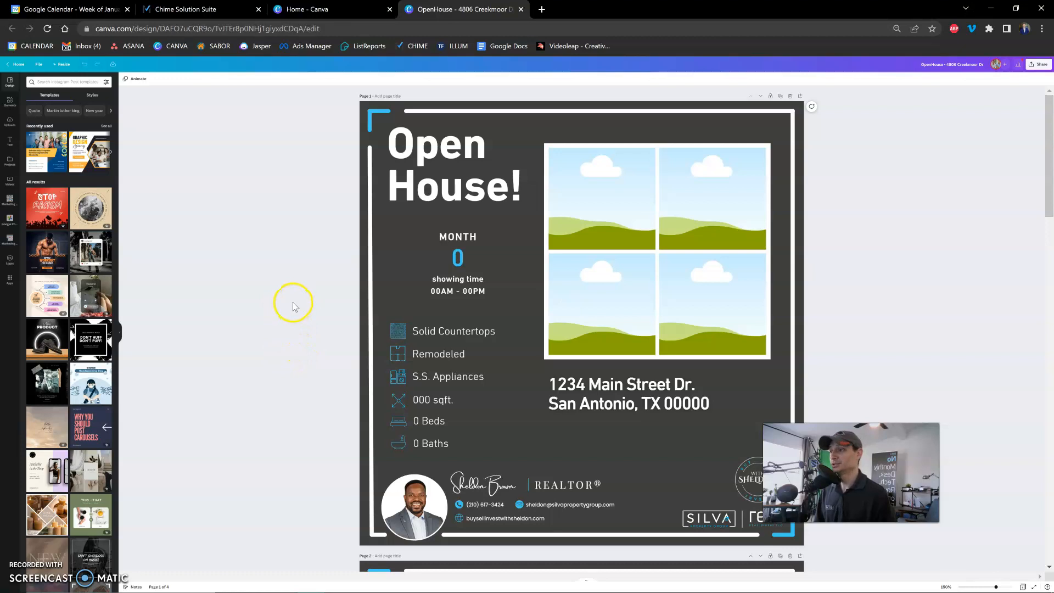
Set the open house date on page 1 to month JANUARY and day 21.
{"action": "left_click", "coordinate": [485, 258]}
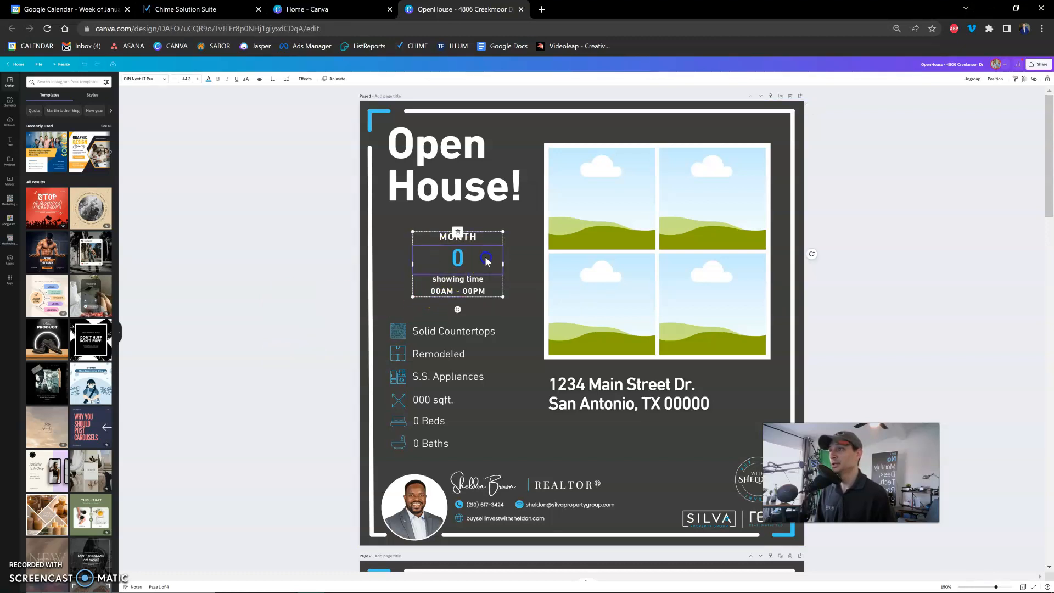
{"action": "left_click", "coordinate": [472, 238]}
{"action": "left_click", "coordinate": [472, 238]}
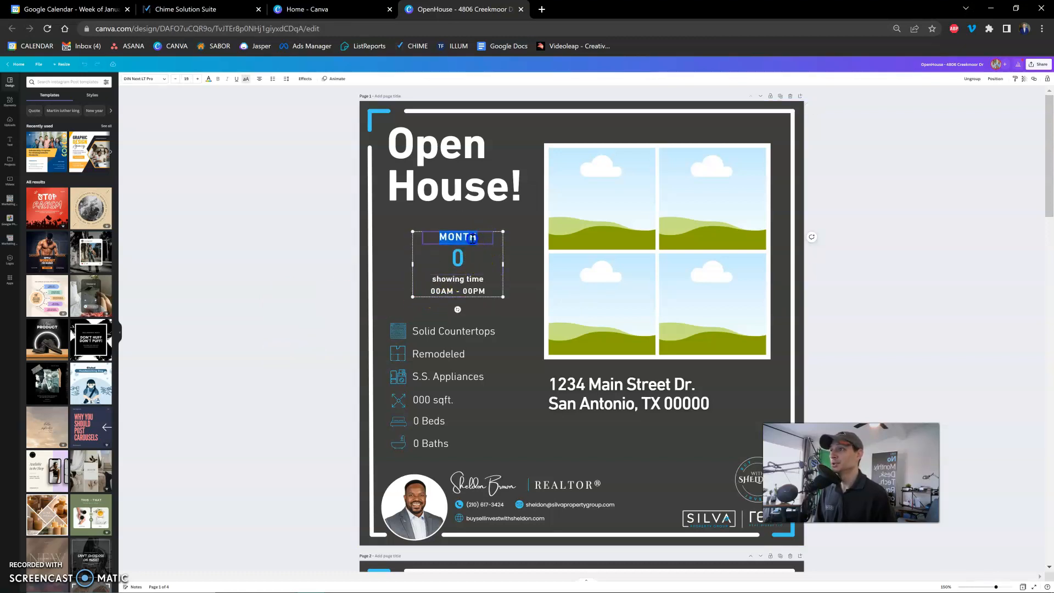
{"action": "type", "text": "J"}
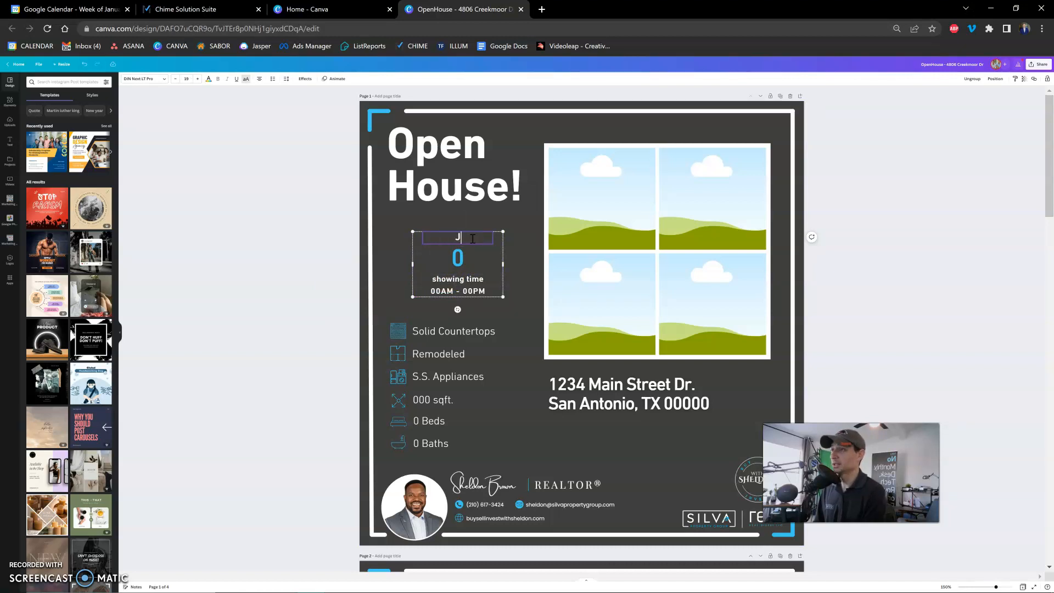
{"action": "type", "text": "ANUARY"}
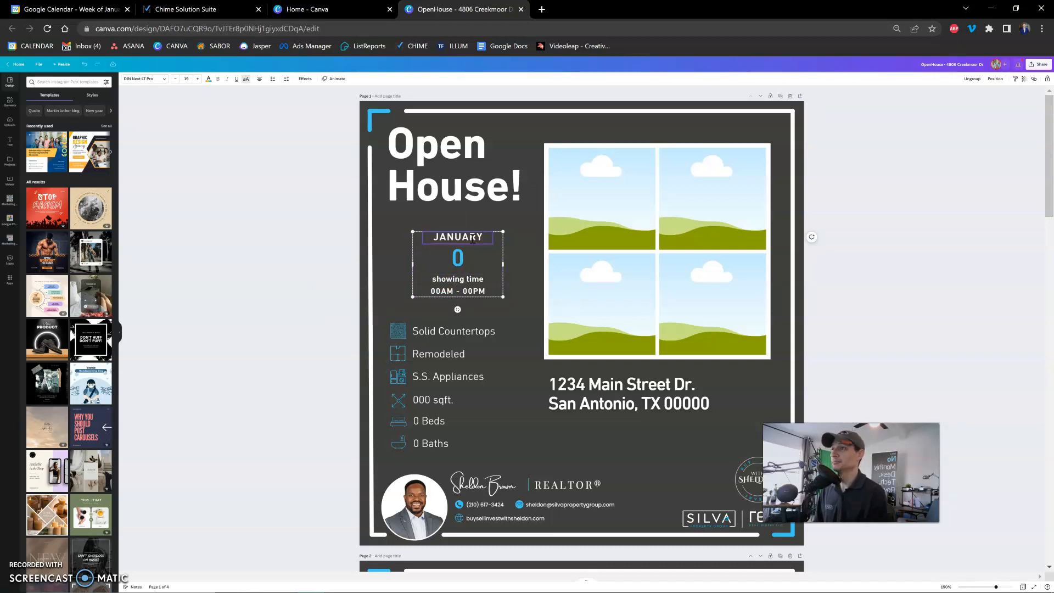
{"action": "left_click", "coordinate": [449, 262]}
{"action": "left_click", "coordinate": [450, 262]}
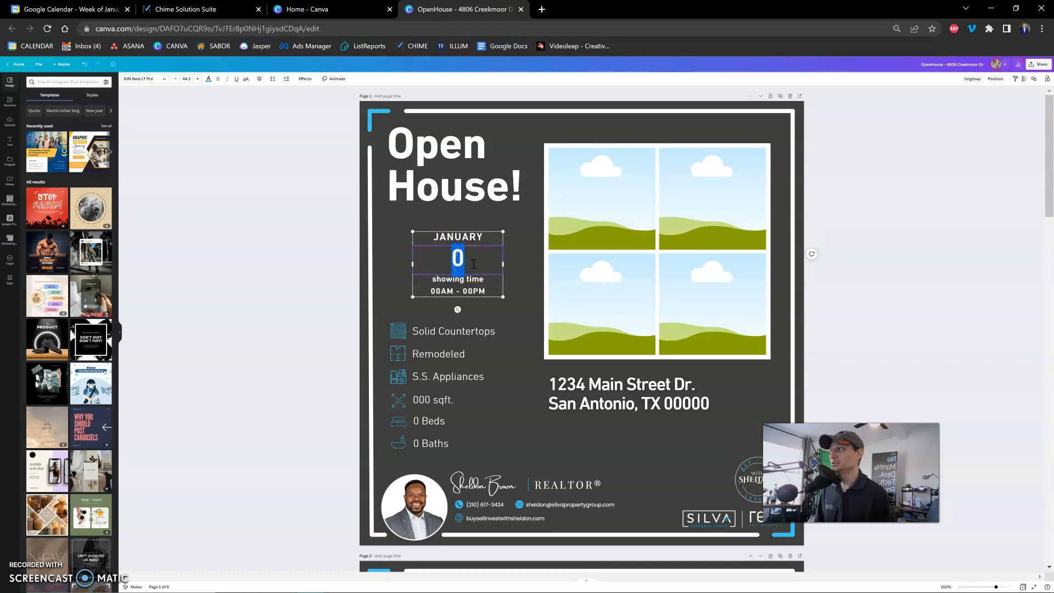
{"action": "type", "text": "21"}
Set the showing time under the date to 12PM - 1PM.
{"action": "left_click", "coordinate": [468, 282]}
{"action": "left_click", "coordinate": [439, 296]}
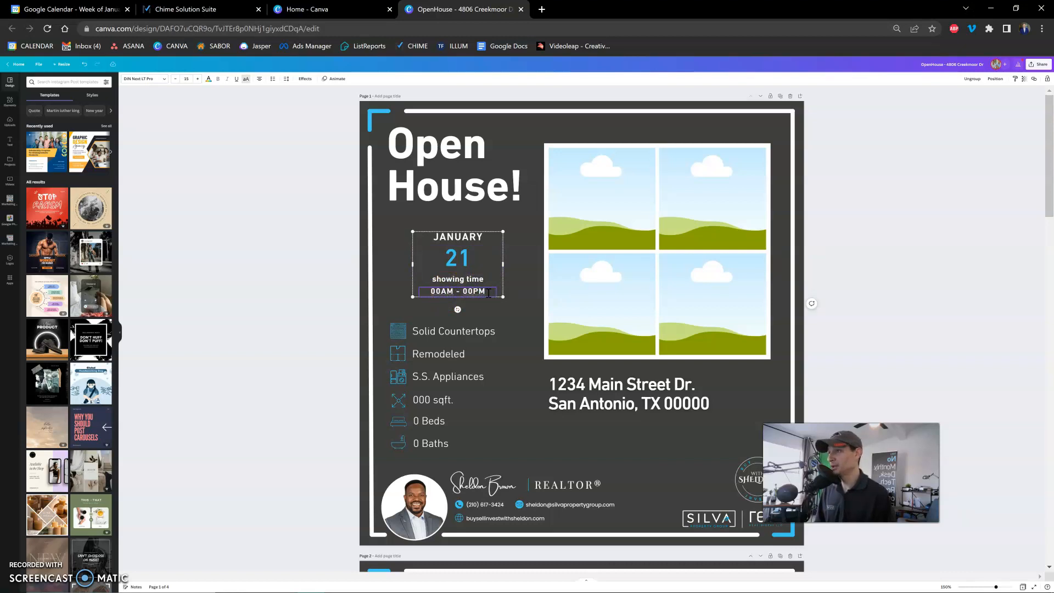
{"action": "left_click", "coordinate": [446, 293]}
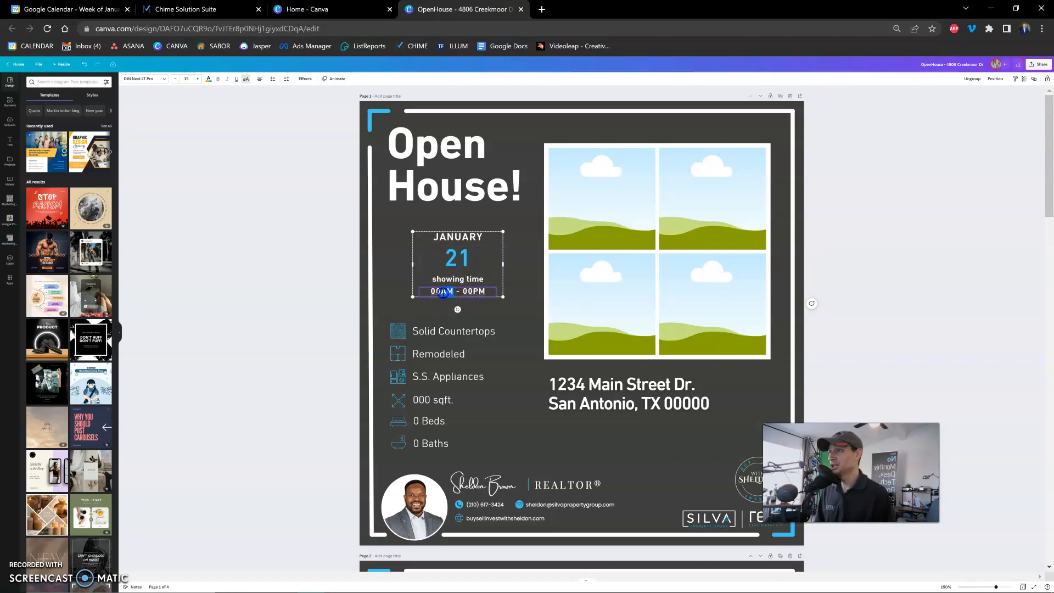
{"action": "type", "text": "12PM"}
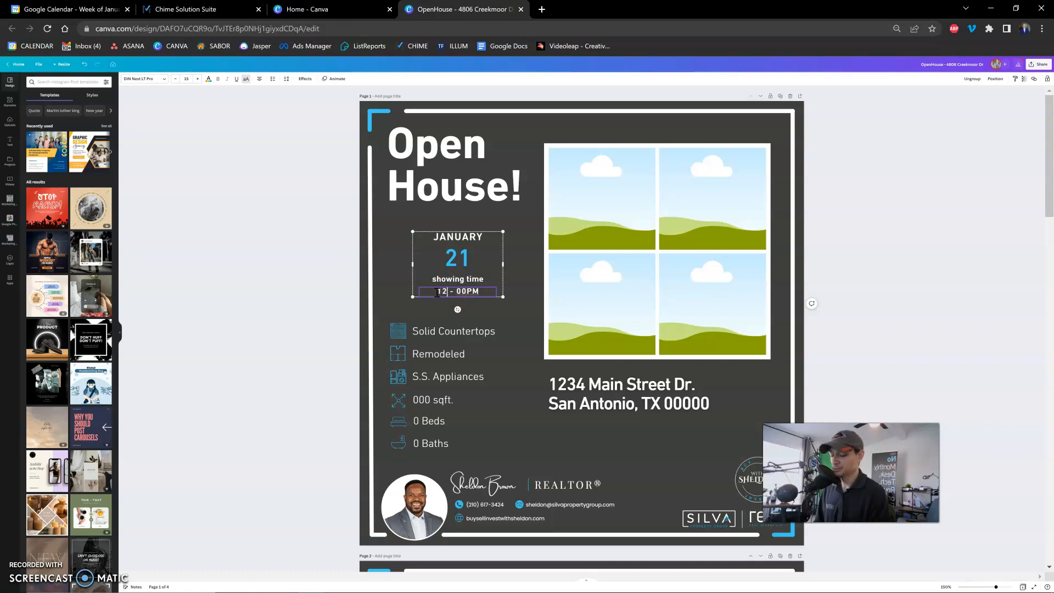
{"action": "left_click", "coordinate": [470, 291]}
{"action": "type", "text": "1"}
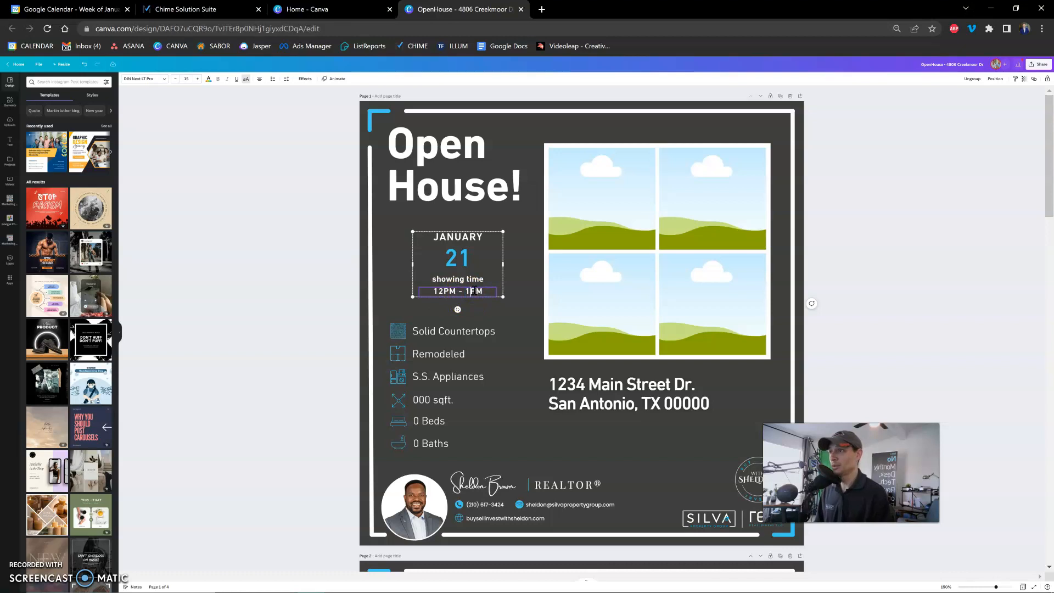
{"action": "left_click", "coordinate": [344, 308]}
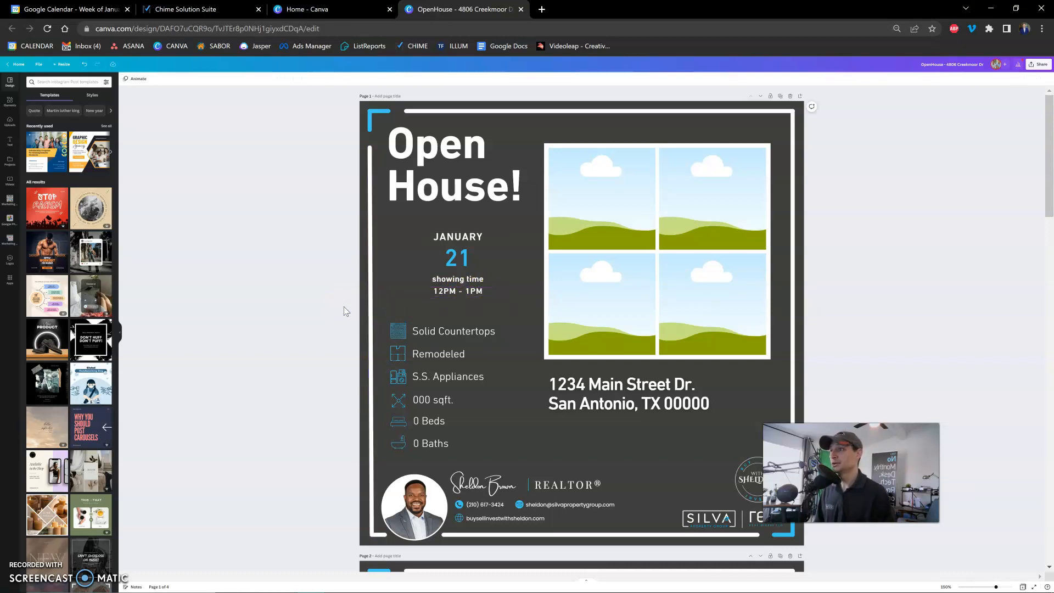
Change the bath and bed counts in the property feature list to 3 Baths and 4 Beds.
{"action": "scroll", "coordinate": [493, 318], "scroll_direction": "down", "scroll_amount": 2}
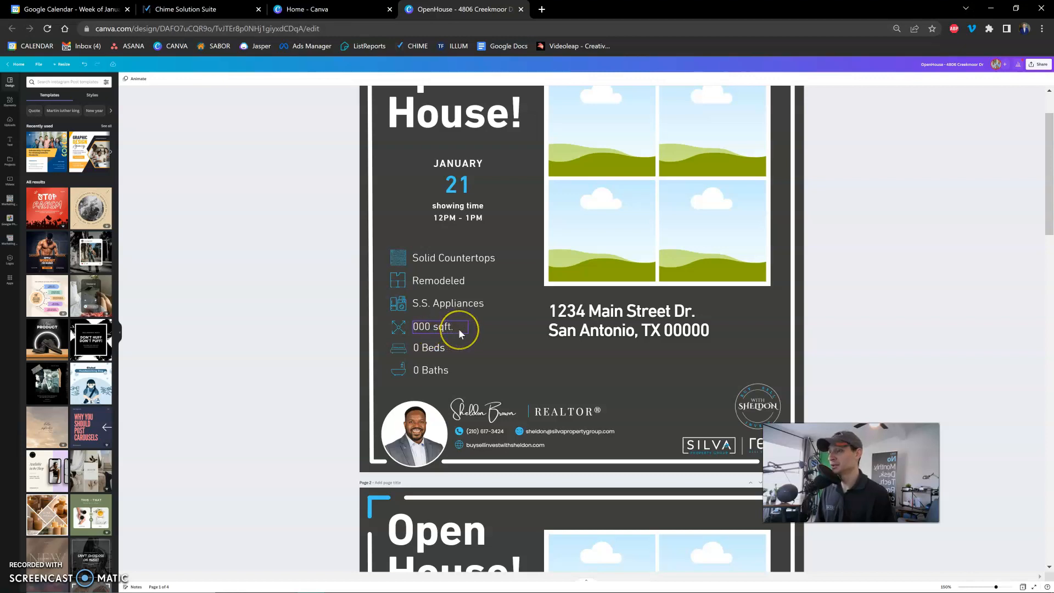
{"action": "left_click", "coordinate": [429, 370]}
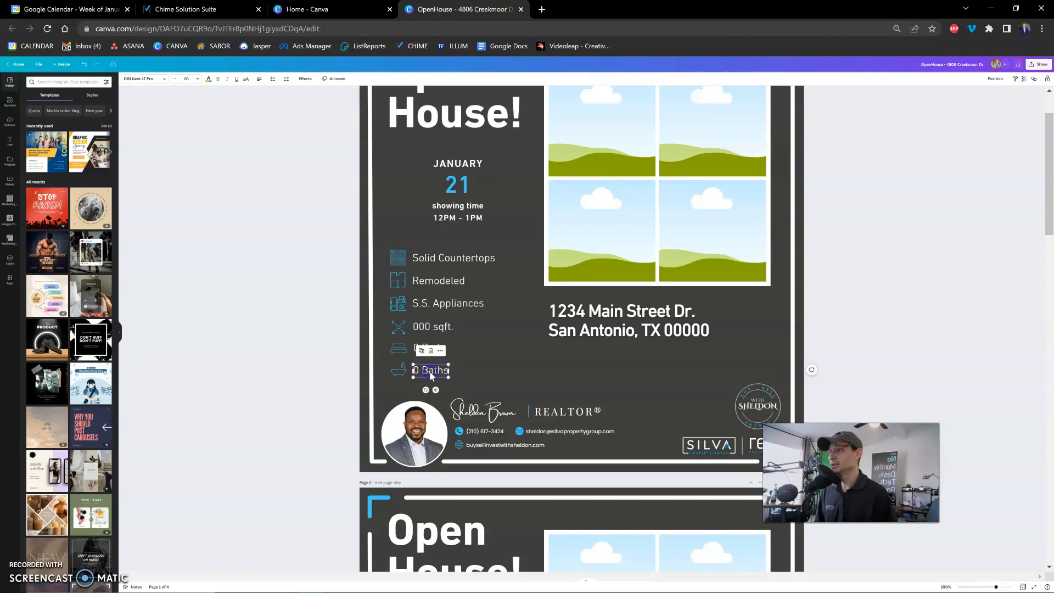
{"action": "double_click", "coordinate": [417, 371]}
{"action": "type", "text": "3"}
{"action": "left_click", "coordinate": [418, 349]}
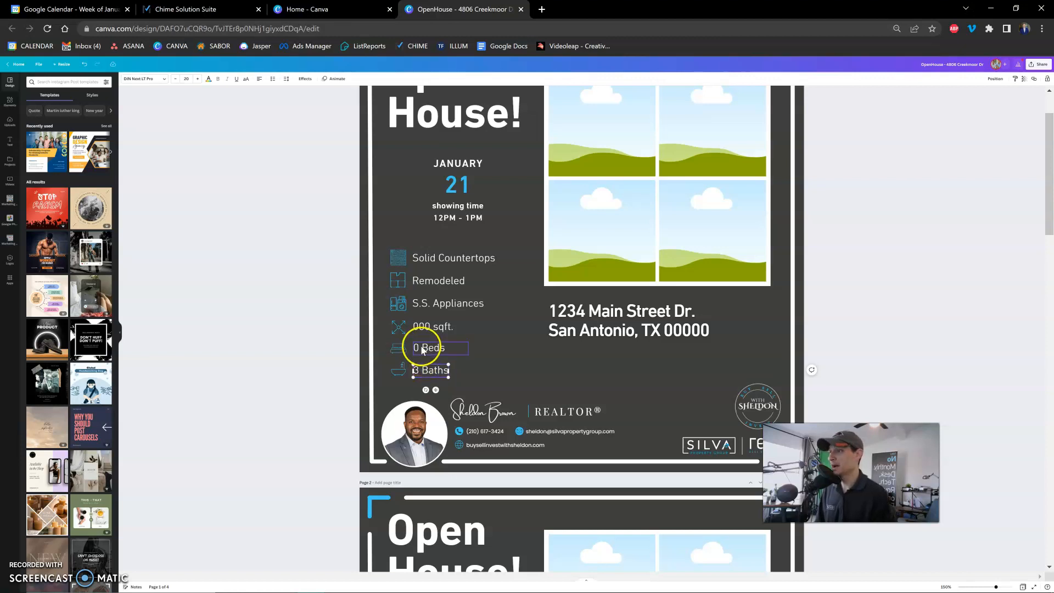
{"action": "double_click", "coordinate": [417, 350]}
{"action": "left_click", "coordinate": [416, 348]}
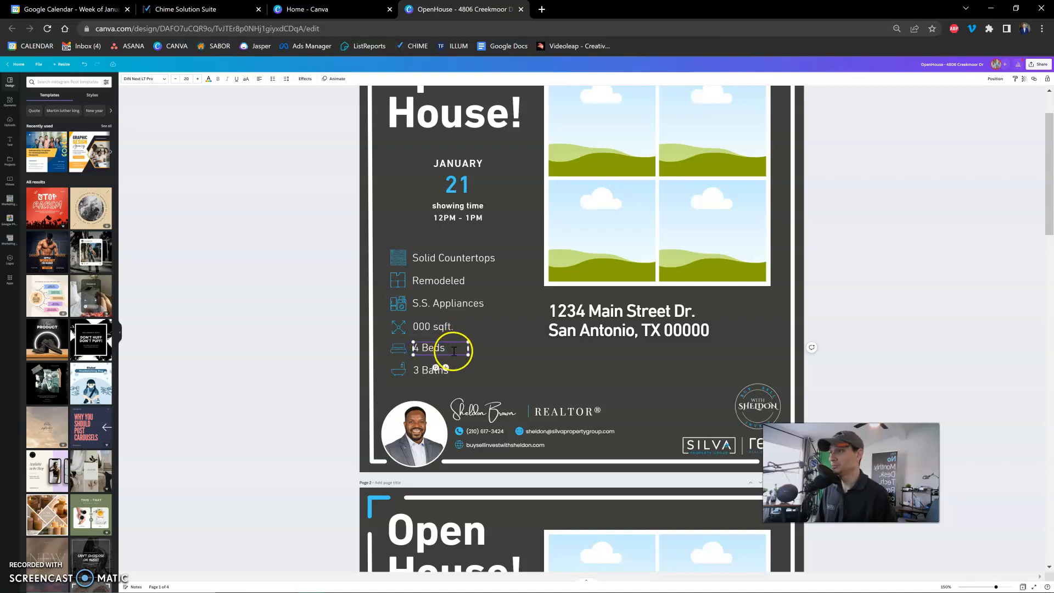
Set the square footage in the property feature list to 2600 sqft.
{"action": "left_click", "coordinate": [420, 327]}
{"action": "double_click", "coordinate": [417, 326]}
{"action": "double_click", "coordinate": [420, 327]}
{"action": "type", "text": "2600"}
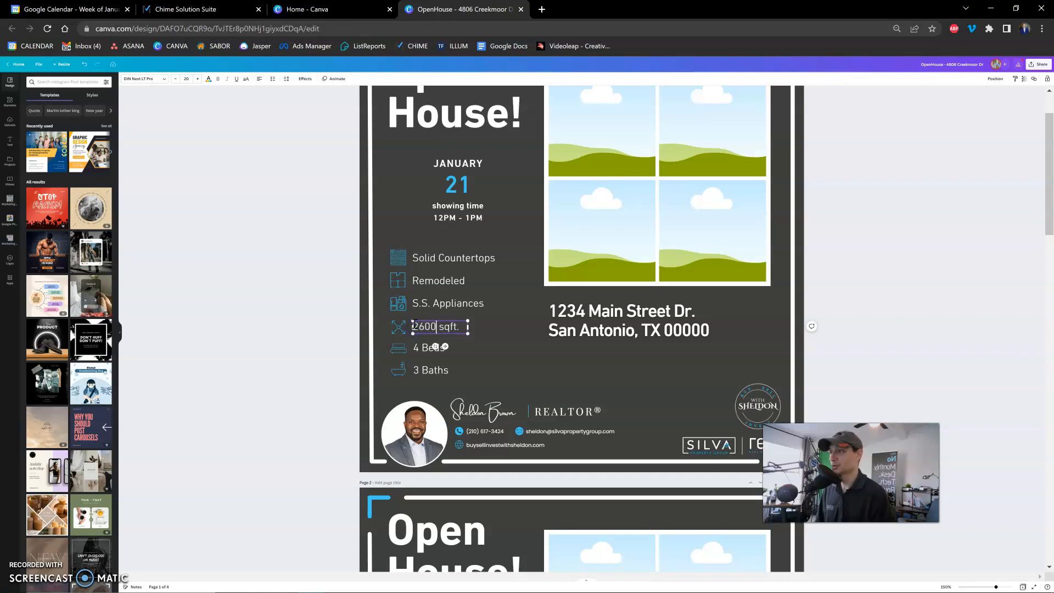
{"action": "left_click", "coordinate": [497, 337]}
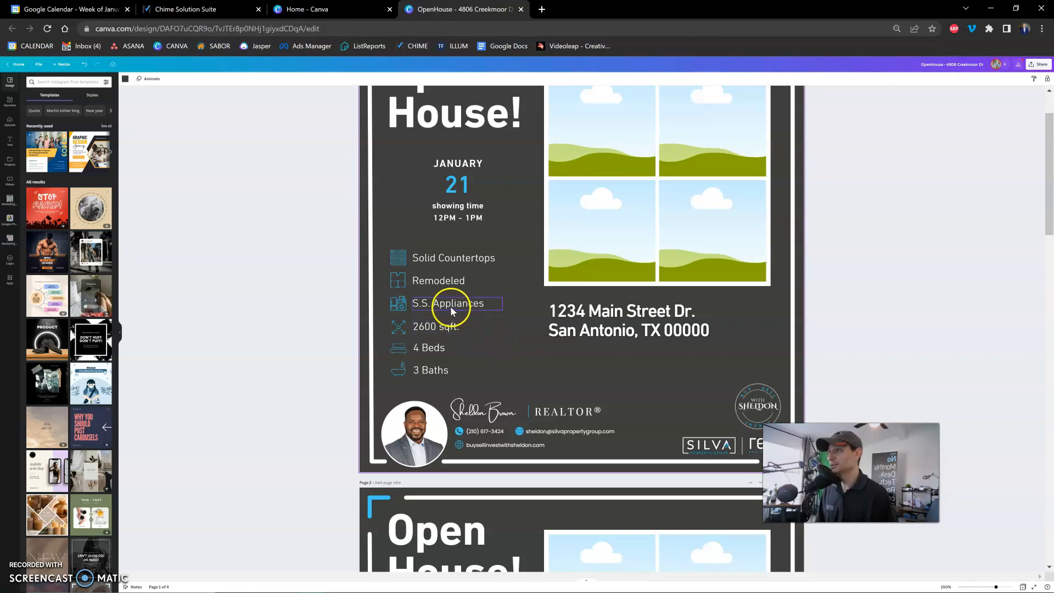
{"action": "left_click", "coordinate": [450, 305]}
{"action": "left_click", "coordinate": [487, 327]}
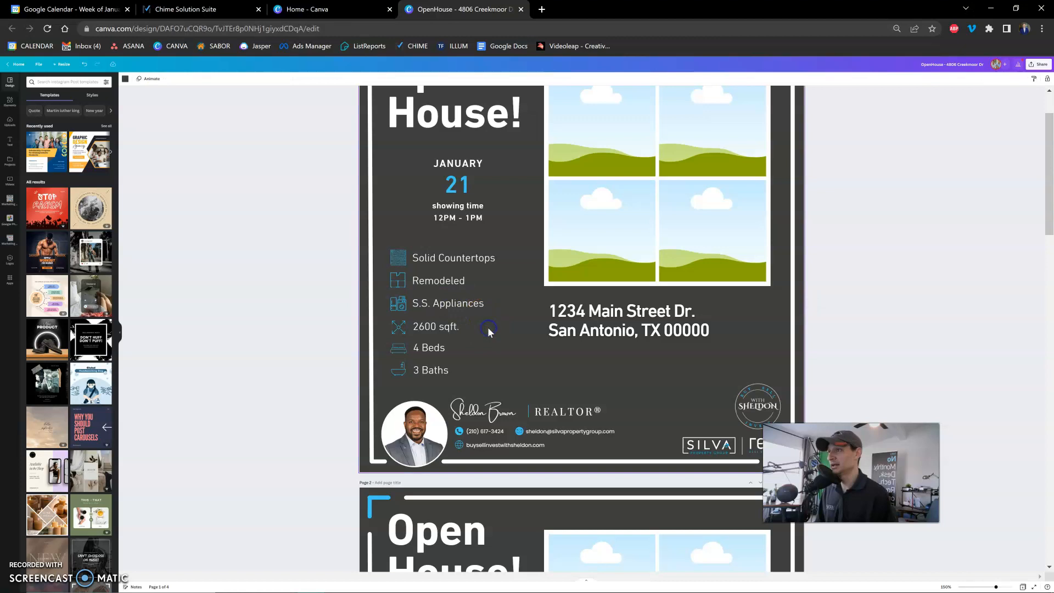
{"action": "left_click", "coordinate": [431, 281]}
{"action": "left_click", "coordinate": [432, 282]}
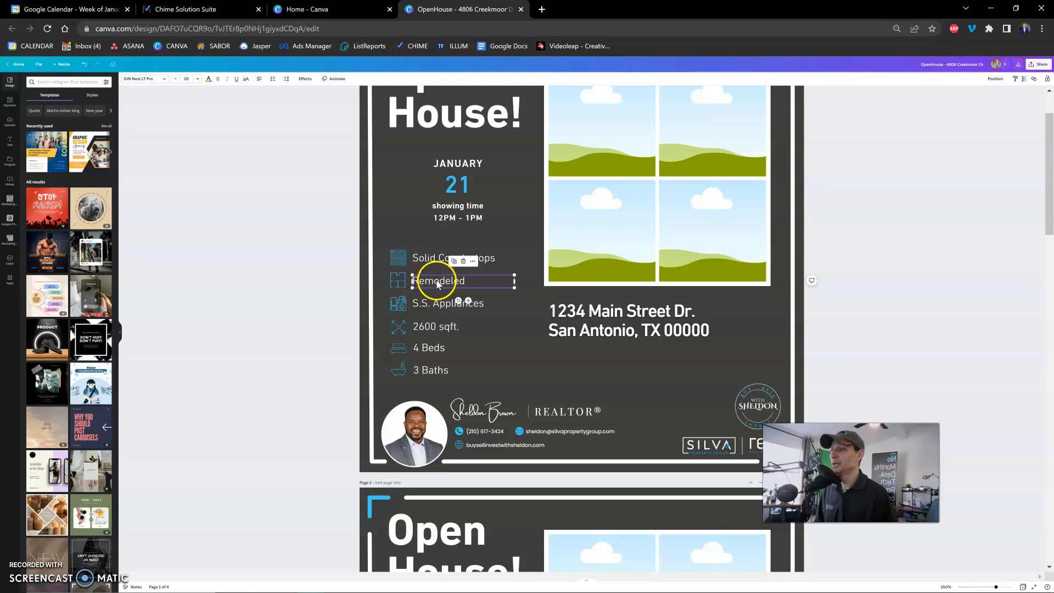
{"action": "left_click", "coordinate": [432, 262]}
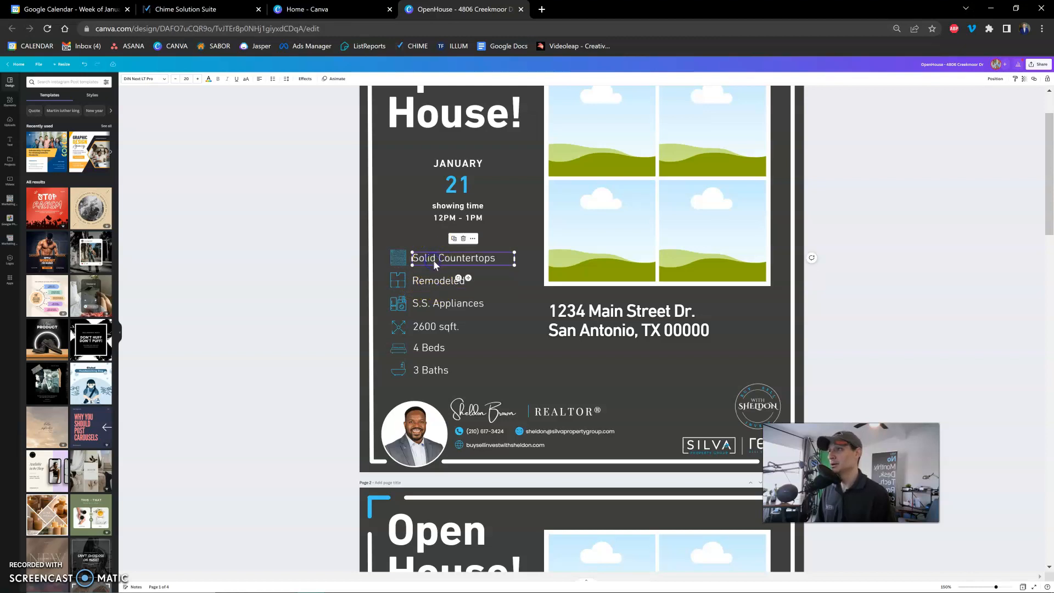
Change the countertop entry in the property feature list to Quartz Countertops.
{"action": "left_click", "coordinate": [428, 262]}
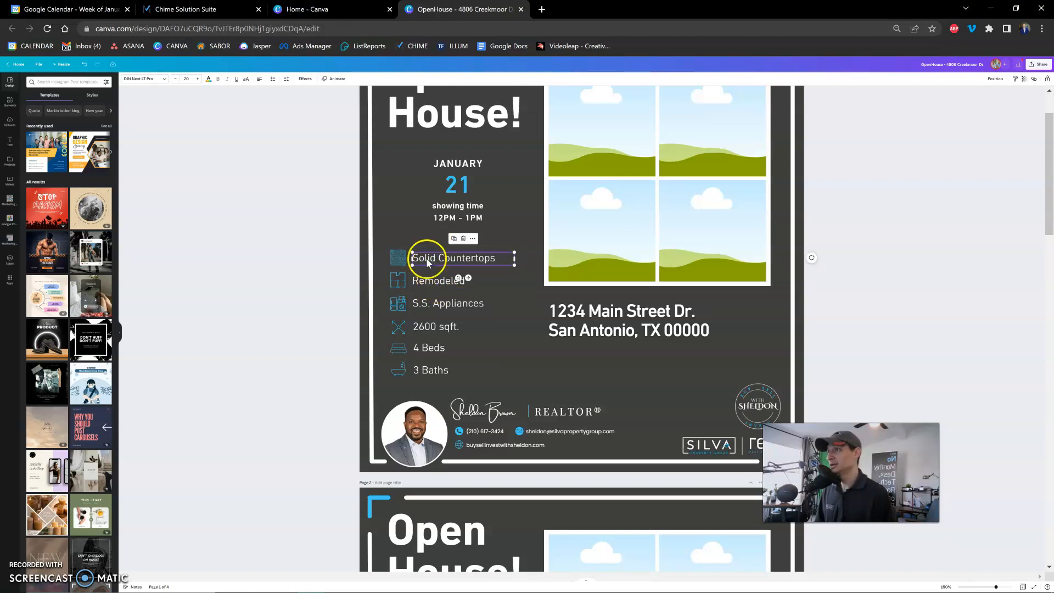
{"action": "triple_click", "coordinate": [428, 259]}
{"action": "left_click", "coordinate": [436, 259]}
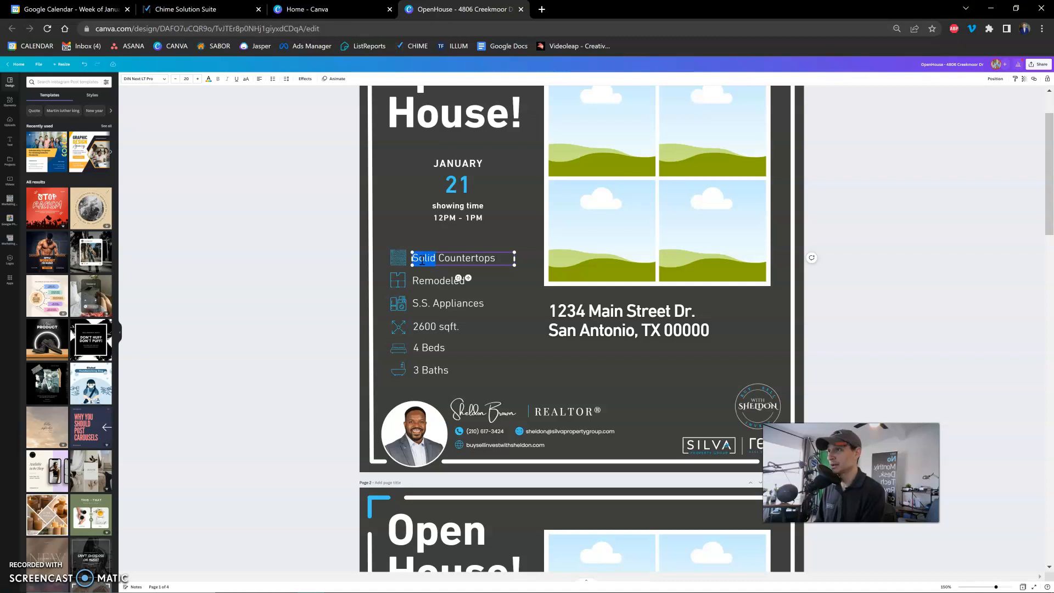
{"action": "type", "text": "Quartz"}
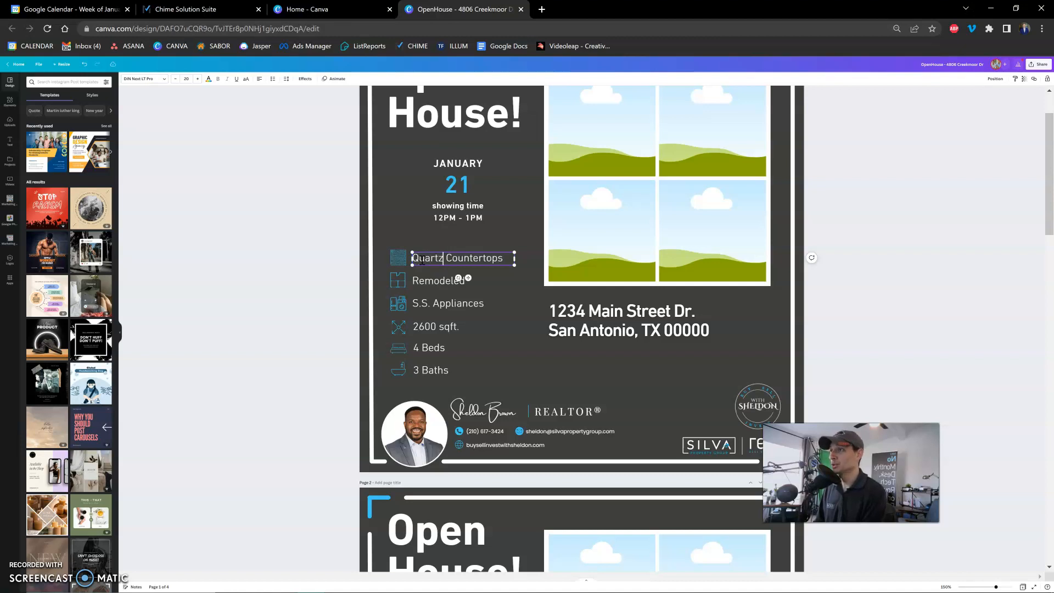
{"action": "left_click", "coordinate": [400, 262]}
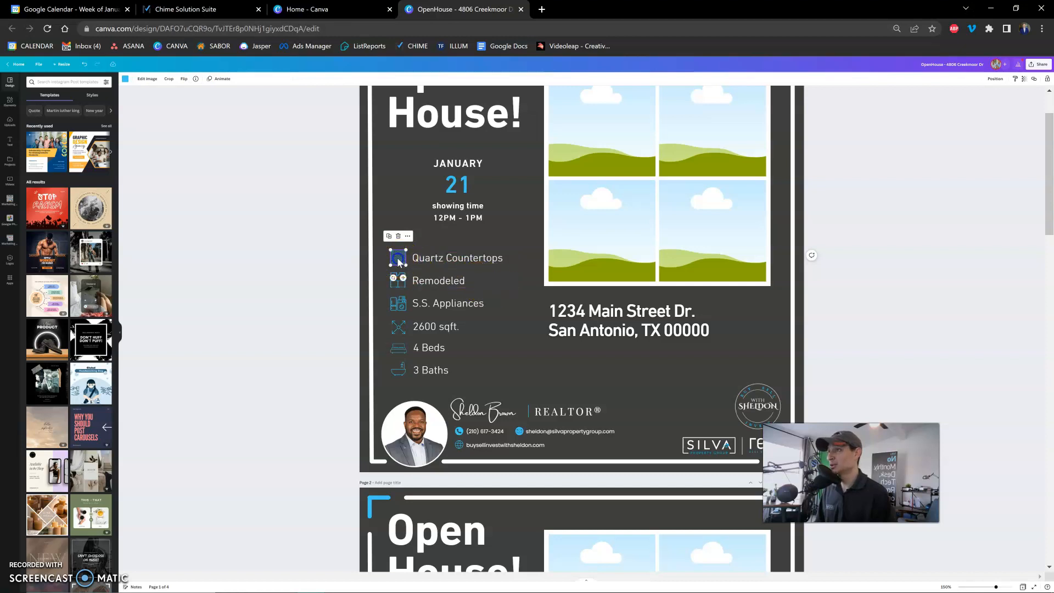
{"action": "left_click", "coordinate": [506, 301]}
Replace the Remodeled entry in the property feature list with Pool.
{"action": "left_click", "coordinate": [437, 283]}
{"action": "left_click", "coordinate": [456, 282]}
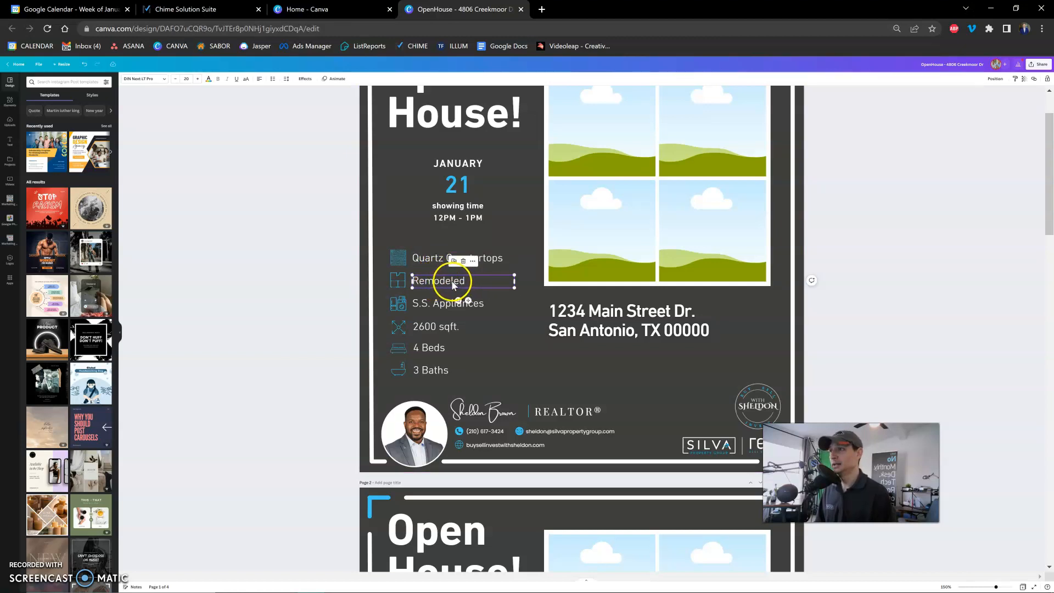
{"action": "double_click", "coordinate": [452, 282]}
{"action": "type", "text": "Pool"}
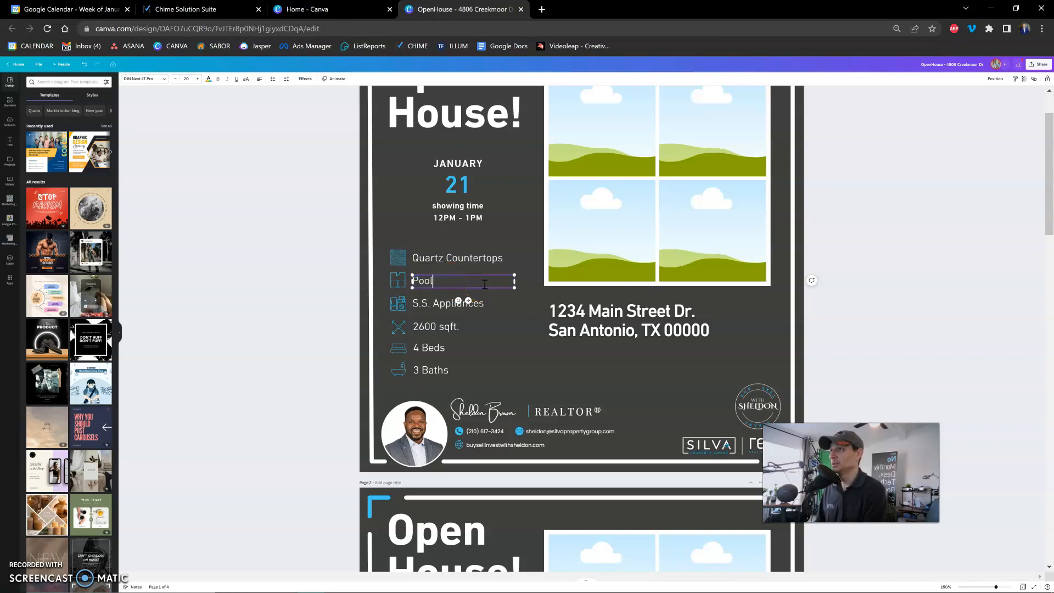
Select the icon beside the Pool entry and look through the Graphics category of the element library.
{"action": "left_click", "coordinate": [403, 283]}
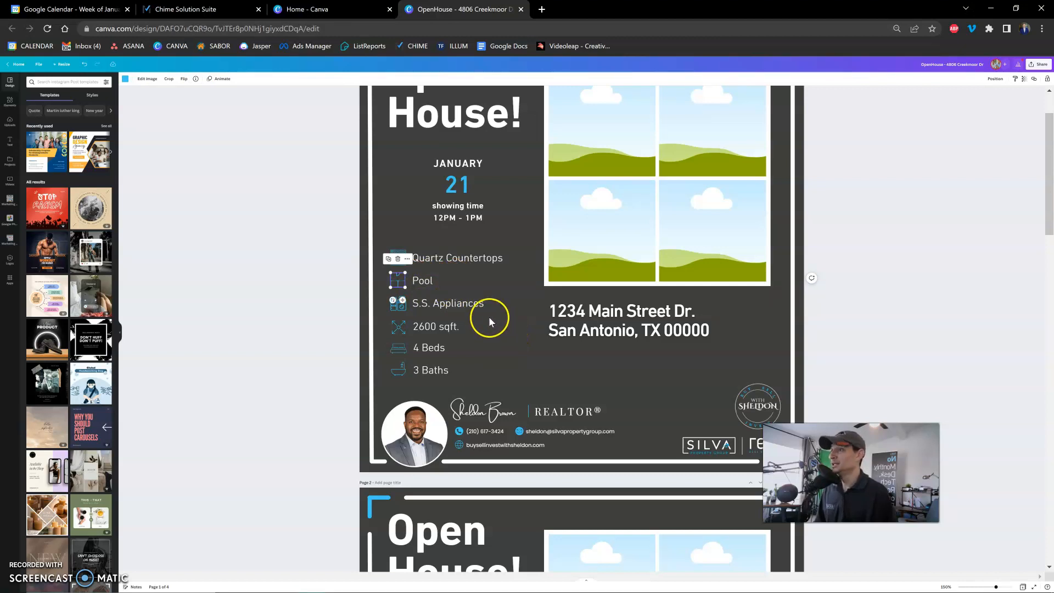
{"action": "left_click", "coordinate": [118, 329]}
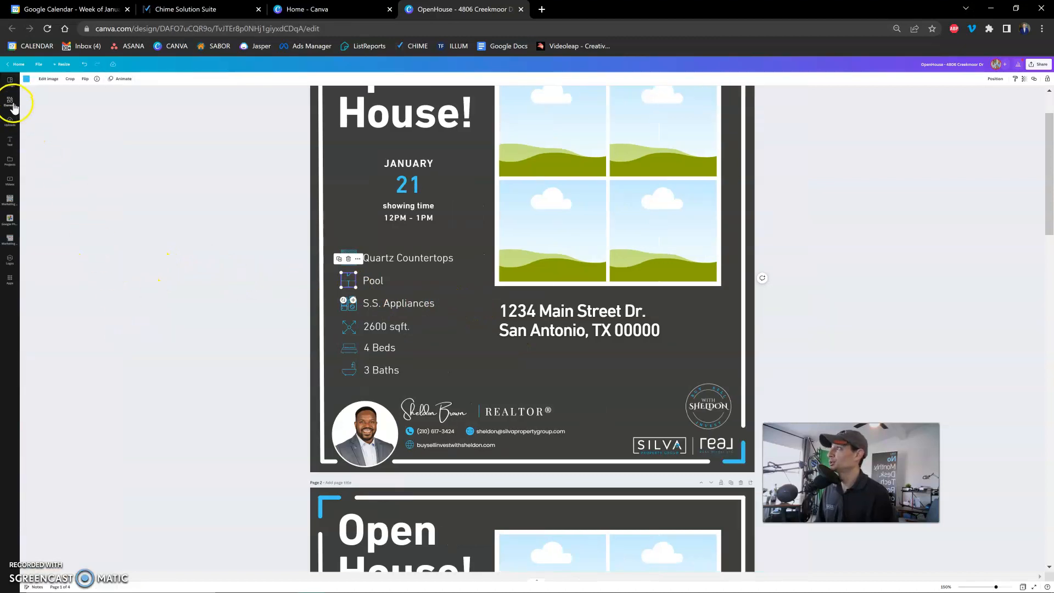
{"action": "left_click", "coordinate": [10, 104]}
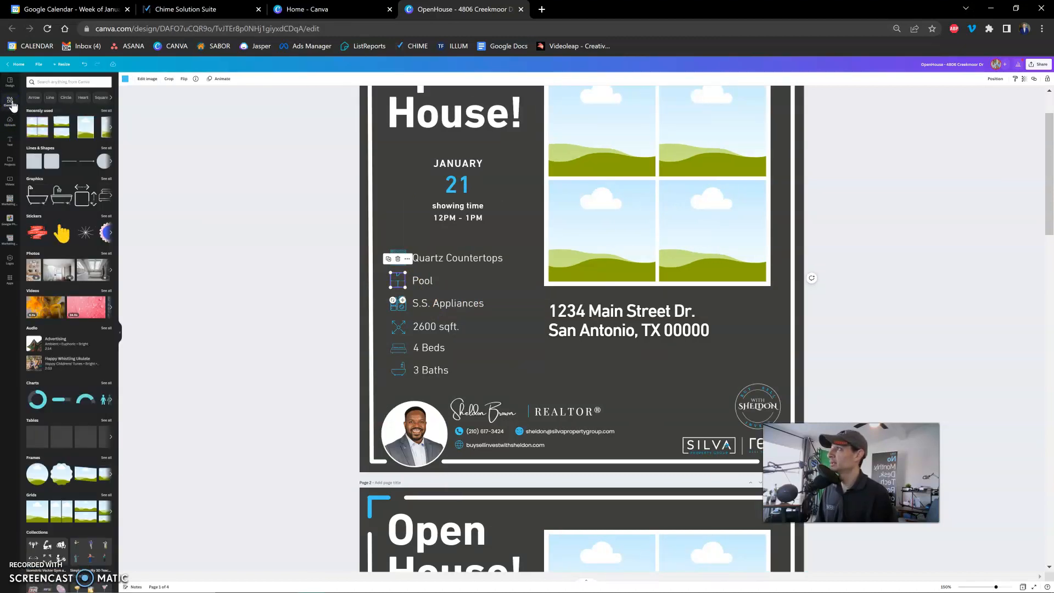
{"action": "left_click", "coordinate": [120, 331]}
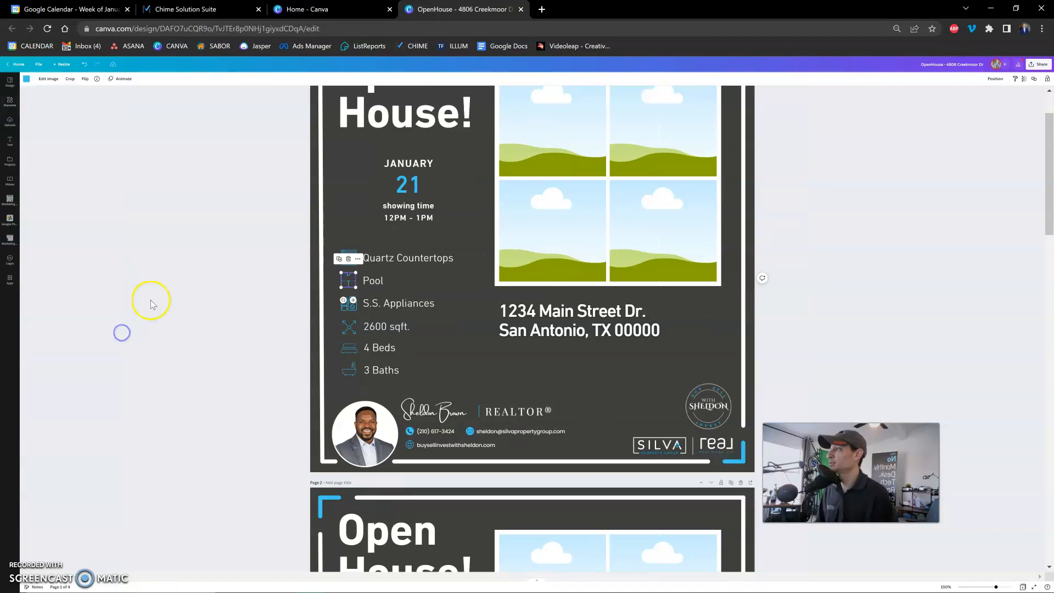
{"action": "left_click", "coordinate": [11, 104]}
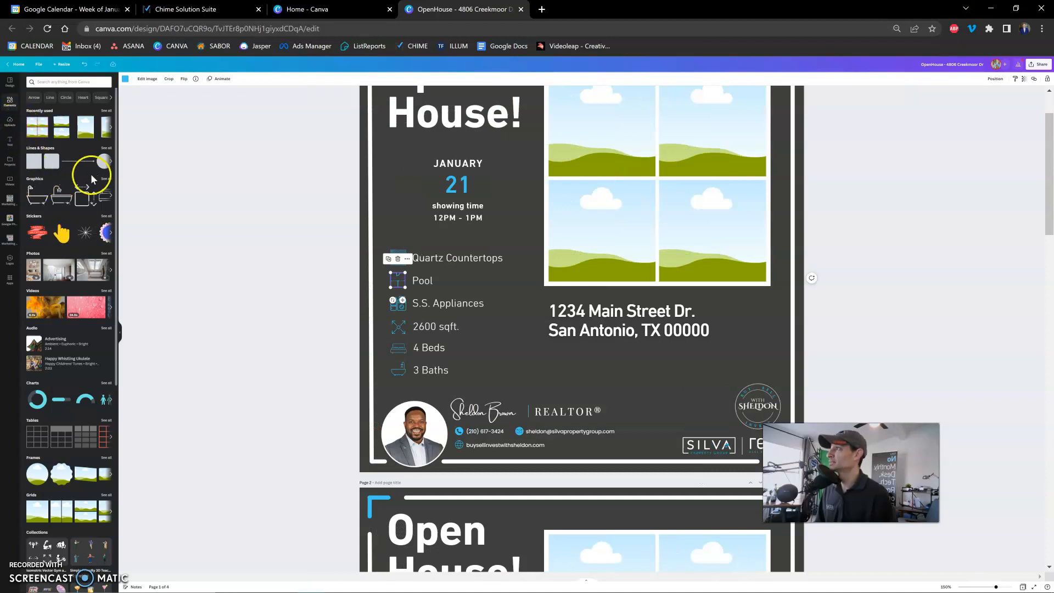
{"action": "left_click", "coordinate": [106, 180]}
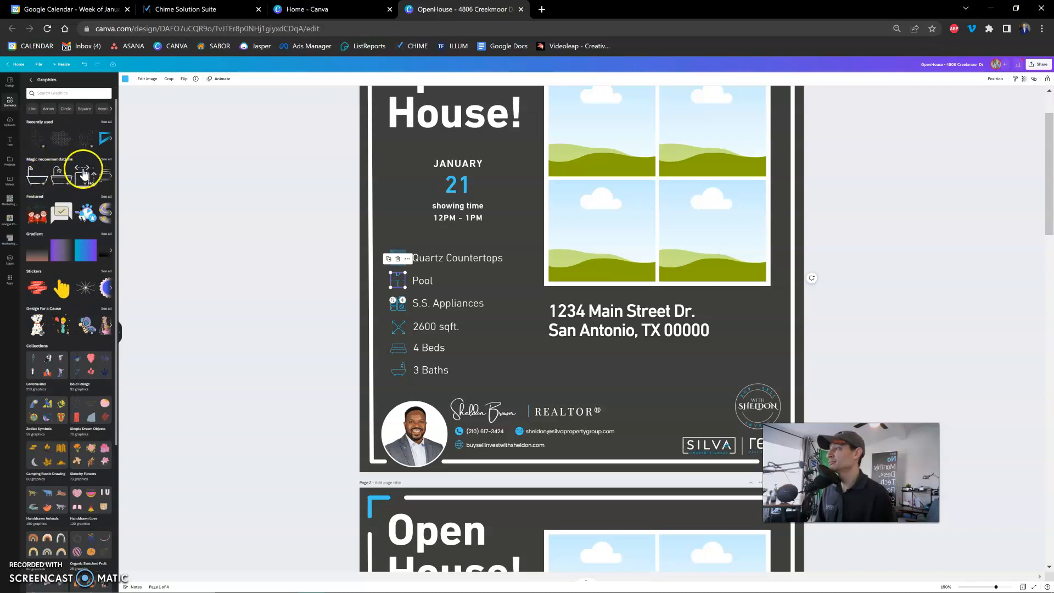
{"action": "left_click", "coordinate": [31, 80]}
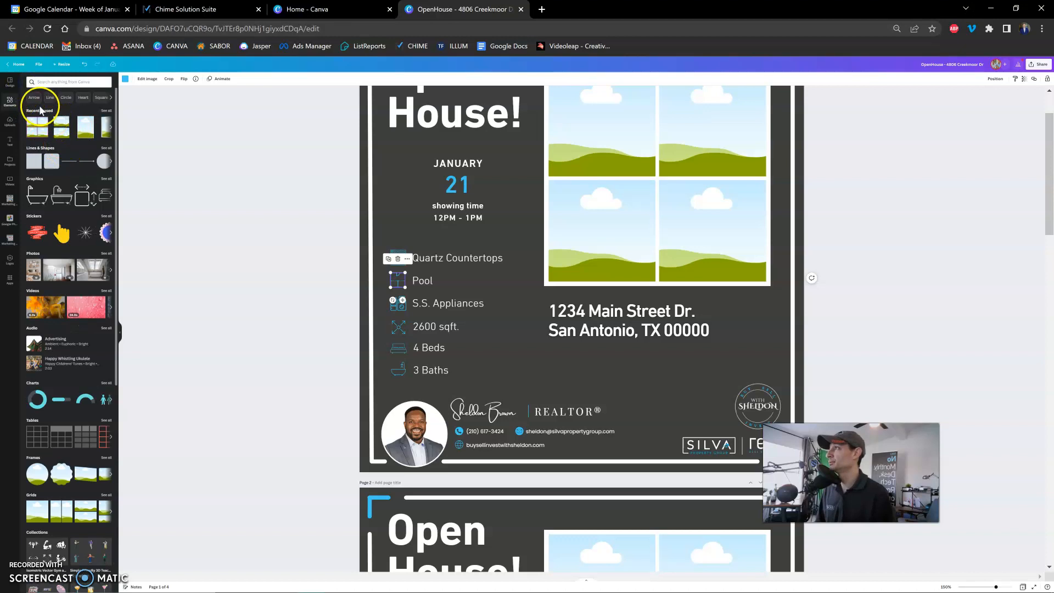
Search the element library for "lined drawing pool".
{"action": "left_click", "coordinate": [49, 82]}
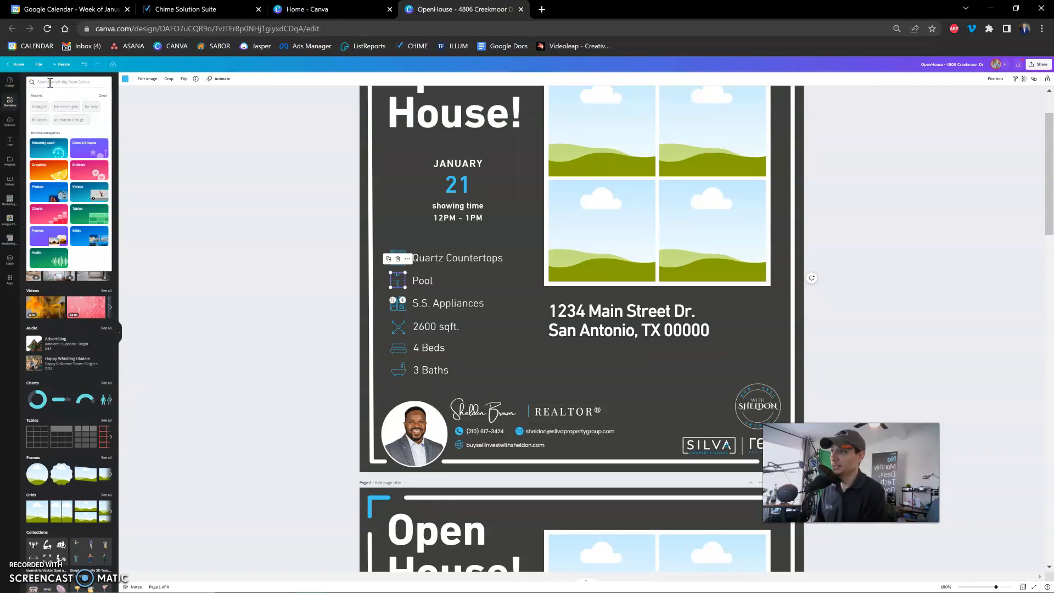
{"action": "type", "text": "lined d"}
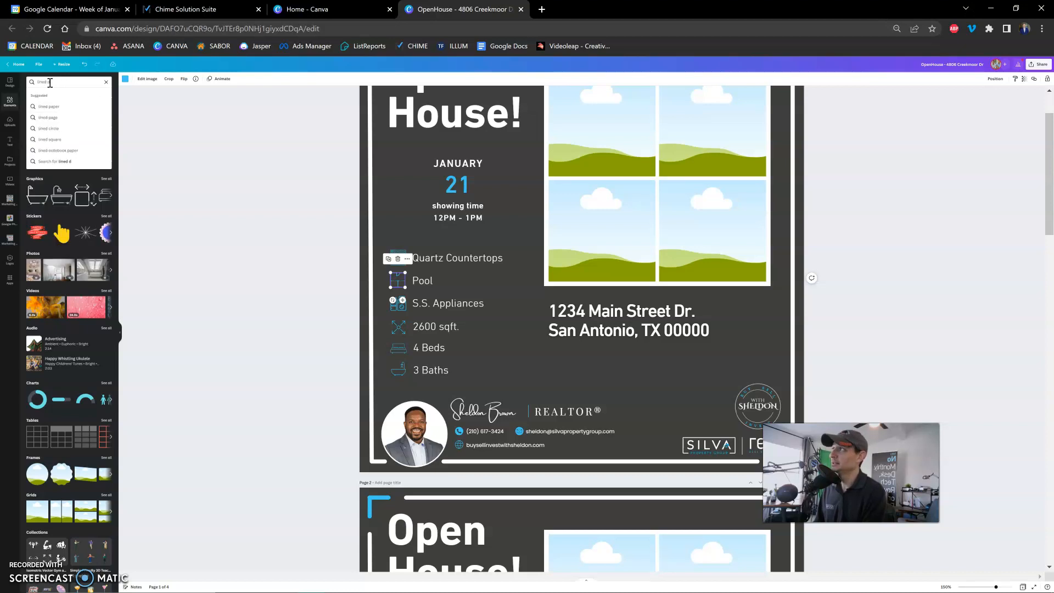
{"action": "type", "text": "rawing pool"}
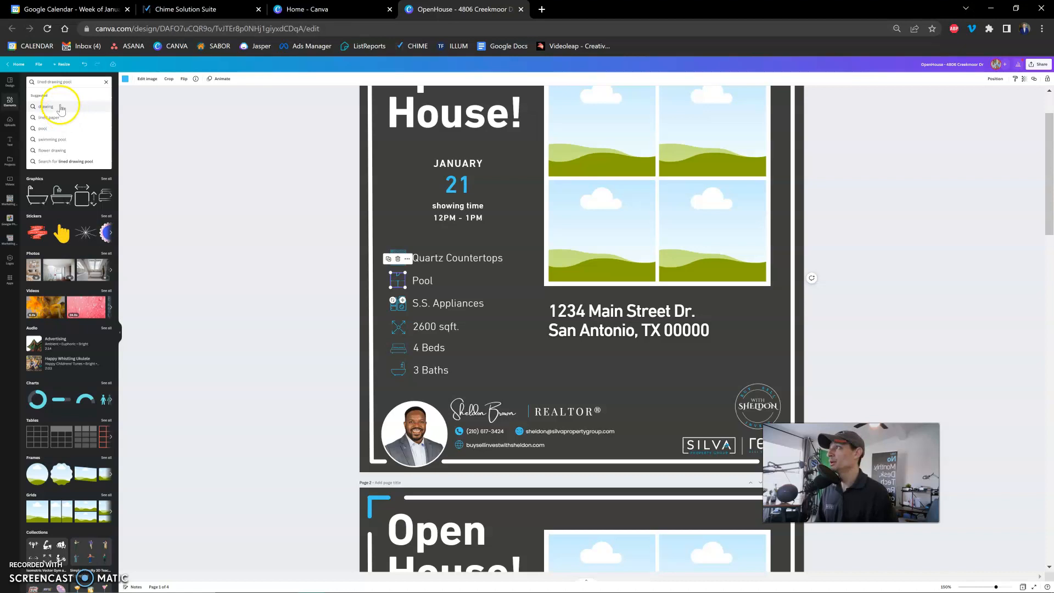
{"action": "left_click", "coordinate": [40, 84]}
{"action": "left_click", "coordinate": [63, 82]}
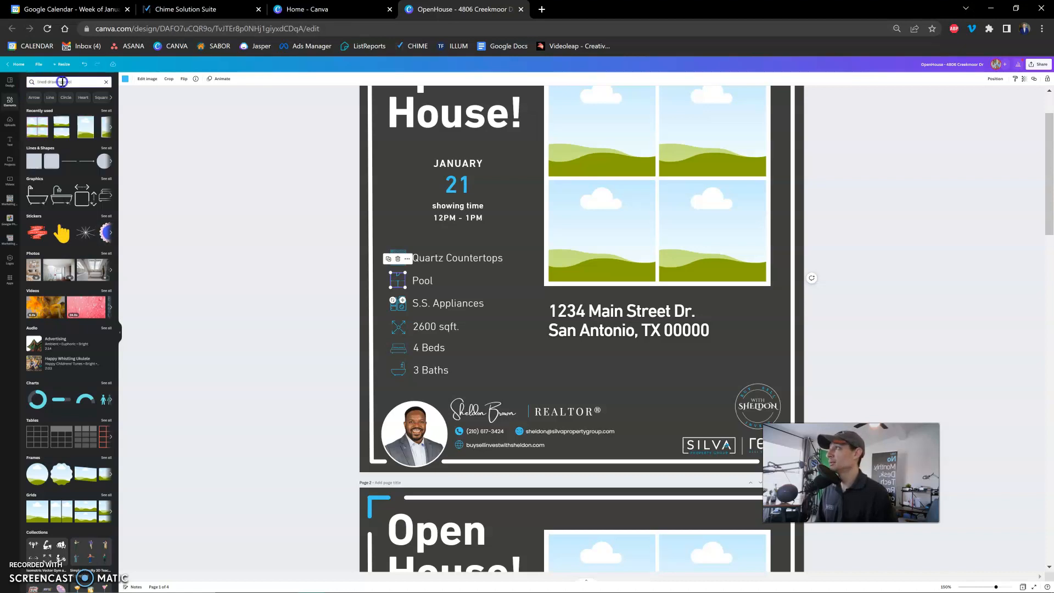
{"action": "left_click_drag", "start_coordinate": [62, 83], "coordinate": [68, 84]}
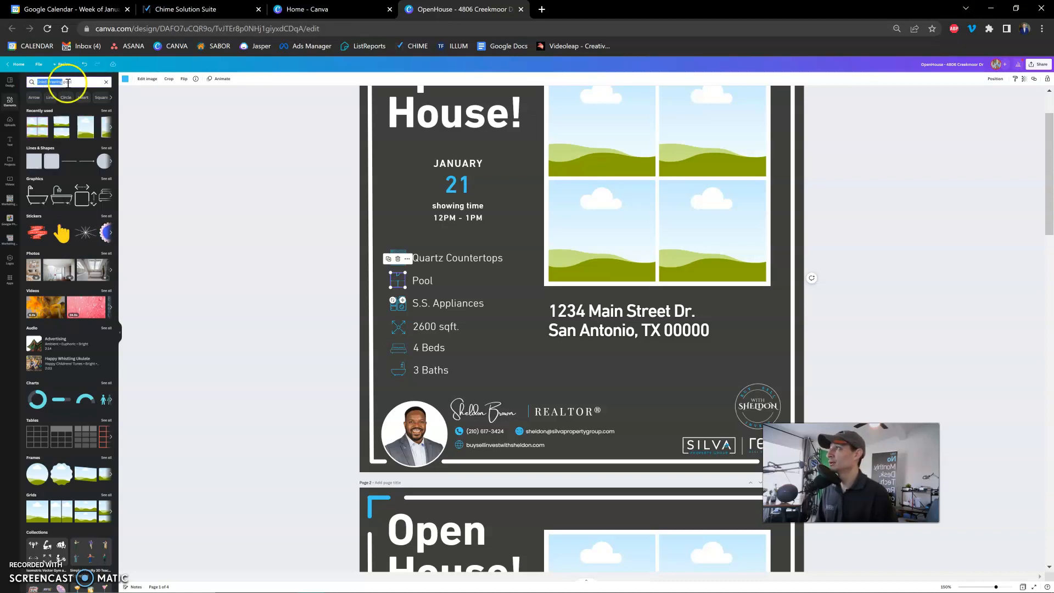
{"action": "triple_click", "coordinate": [68, 83]}
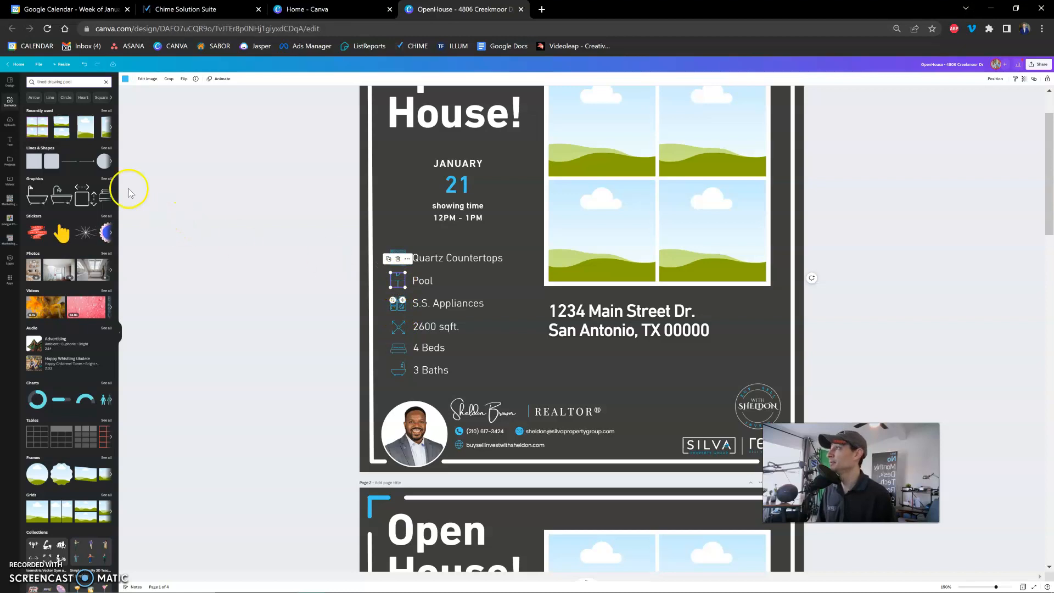
{"action": "left_click", "coordinate": [74, 83]}
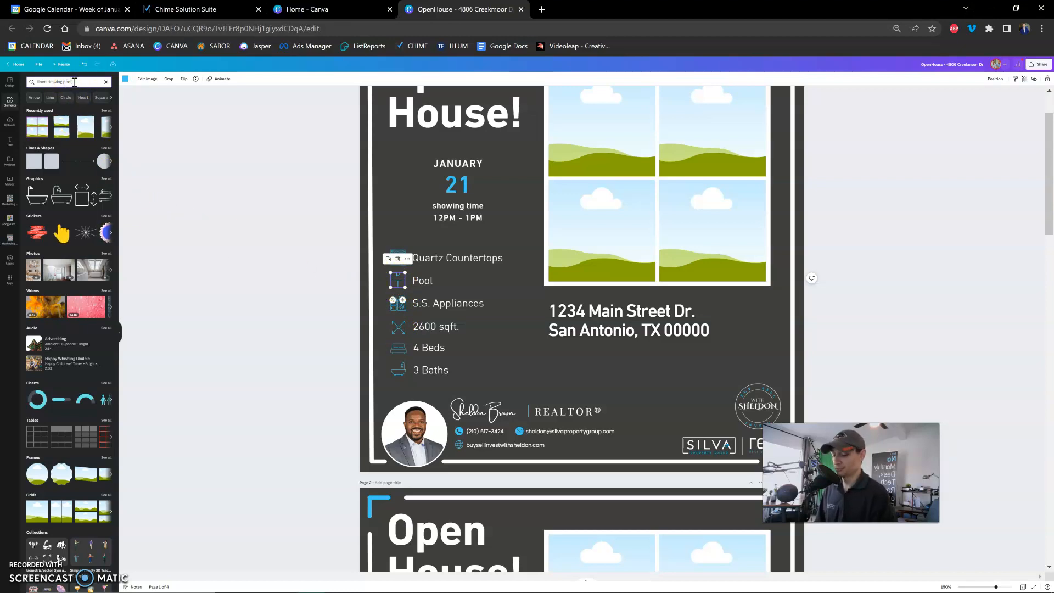
{"action": "key", "text": "Return"}
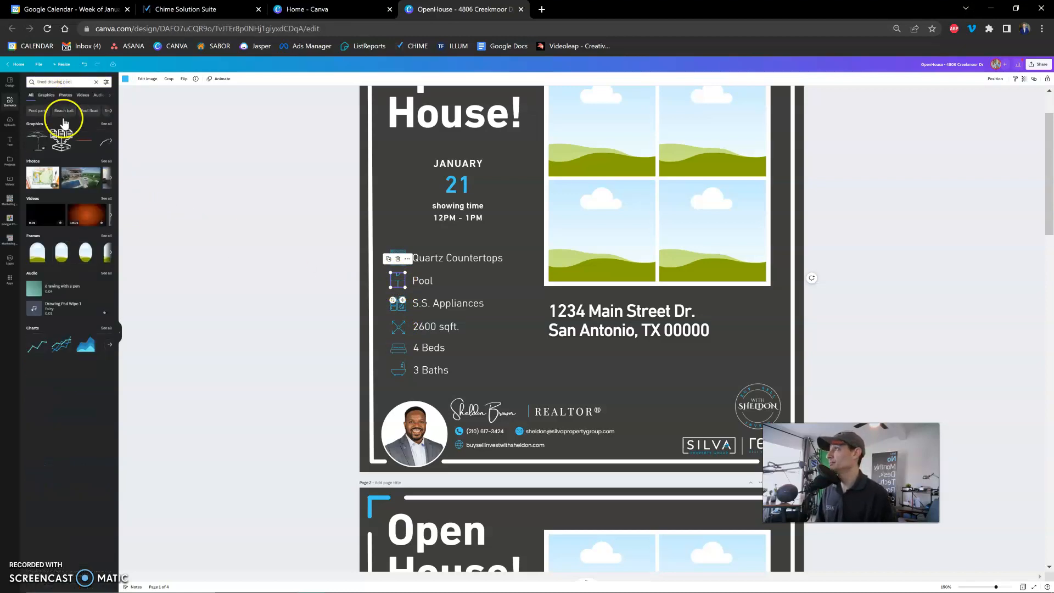
Look through all graphics results for a line-style pool icon that suits the Pool entry.
{"action": "left_click", "coordinate": [104, 125]}
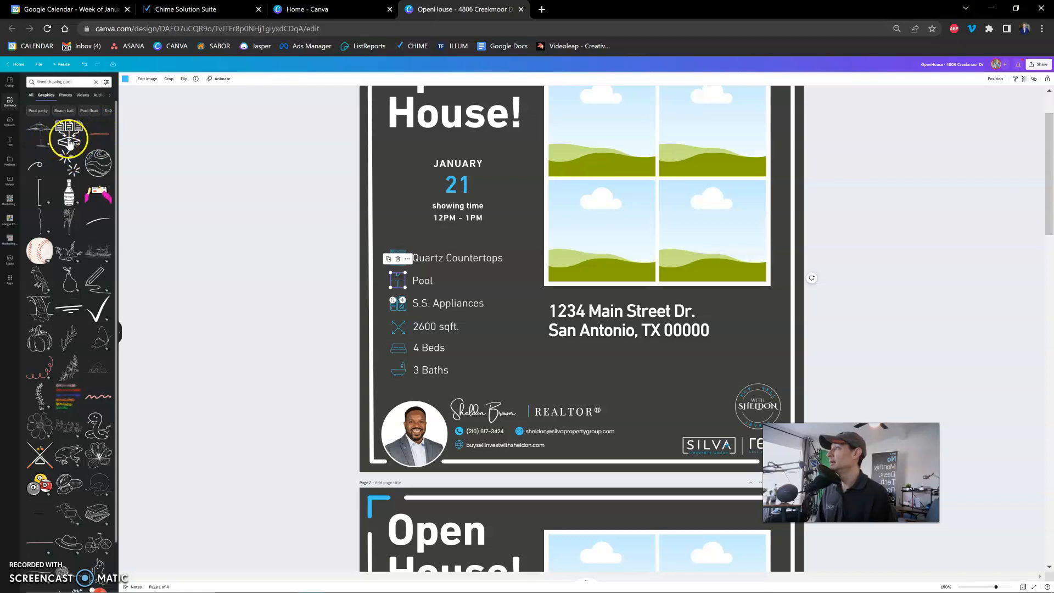
{"action": "scroll", "coordinate": [70, 147], "scroll_direction": "down", "scroll_amount": 1}
{"action": "scroll", "coordinate": [70, 165], "scroll_direction": "down", "scroll_amount": 1}
{"action": "scroll", "coordinate": [70, 164], "scroll_direction": "down", "scroll_amount": 4}
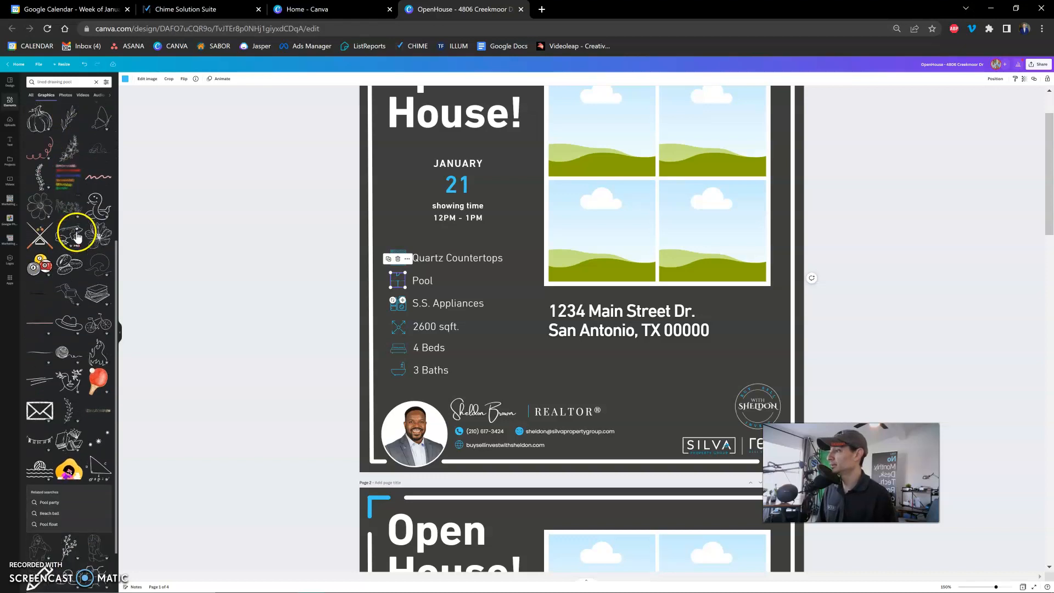
{"action": "scroll", "coordinate": [76, 238], "scroll_direction": "down", "scroll_amount": 3}
{"action": "scroll", "coordinate": [77, 240], "scroll_direction": "down", "scroll_amount": 3}
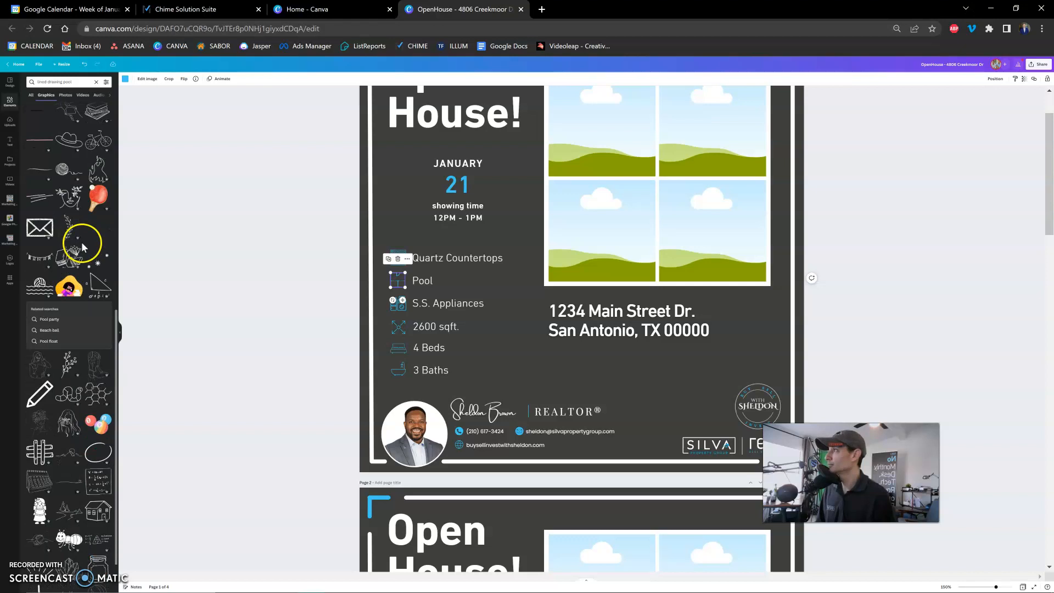
{"action": "scroll", "coordinate": [79, 244], "scroll_direction": "down", "scroll_amount": 2}
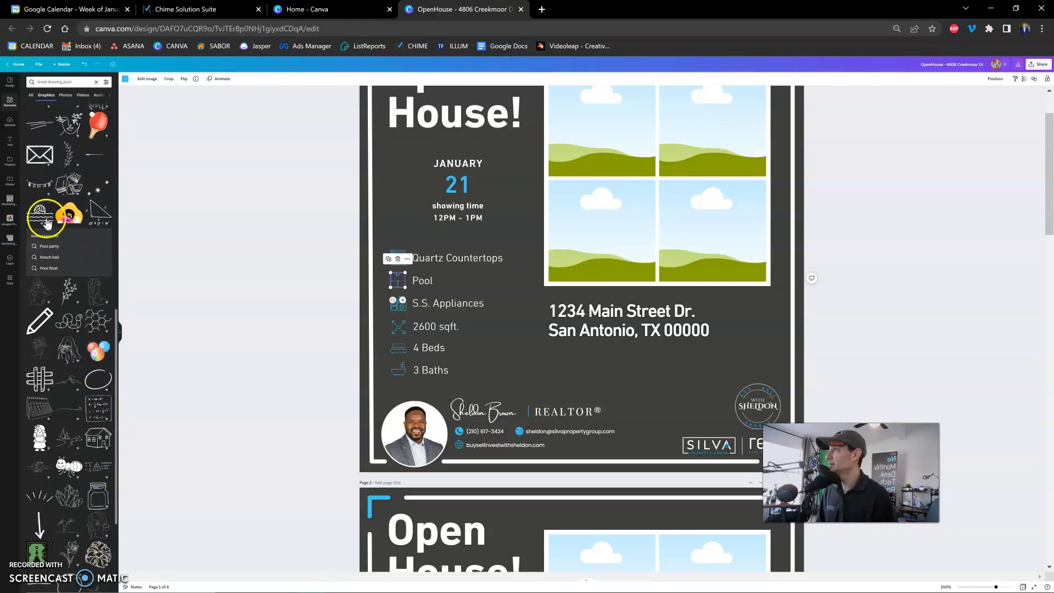
{"action": "scroll", "coordinate": [74, 227], "scroll_direction": "down", "scroll_amount": 1}
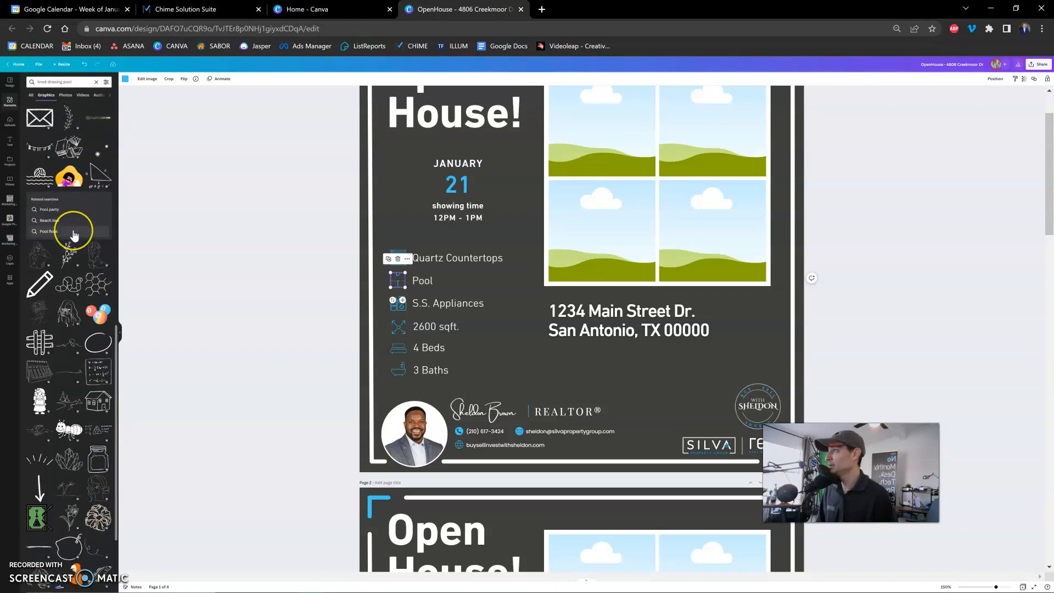
{"action": "scroll", "coordinate": [74, 235], "scroll_direction": "down", "scroll_amount": 1}
{"action": "scroll", "coordinate": [74, 235], "scroll_direction": "down", "scroll_amount": 3}
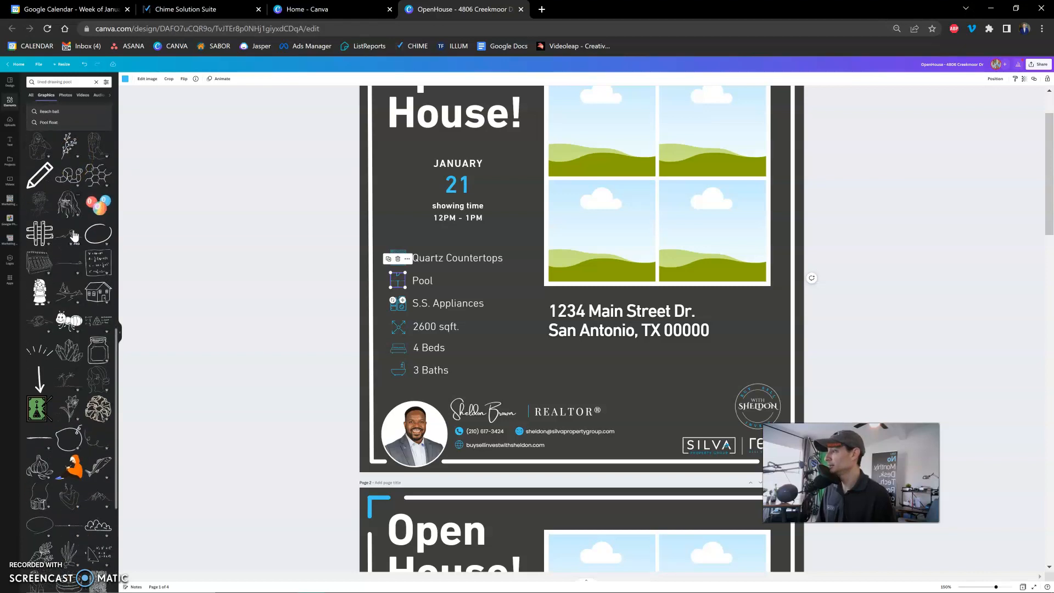
{"action": "scroll", "coordinate": [74, 235], "scroll_direction": "down", "scroll_amount": 6}
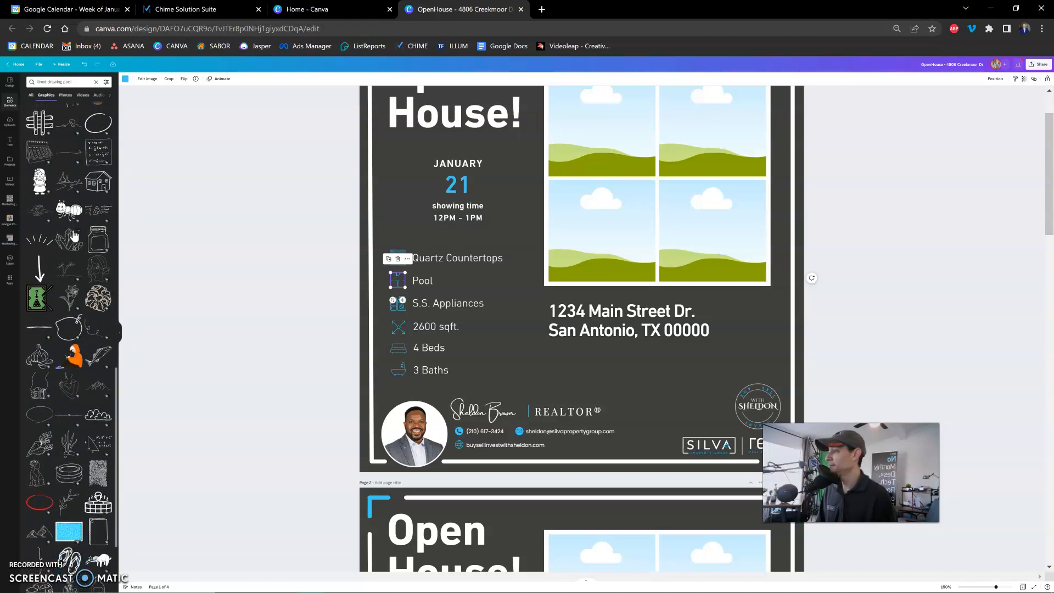
{"action": "left_click", "coordinate": [66, 245]}
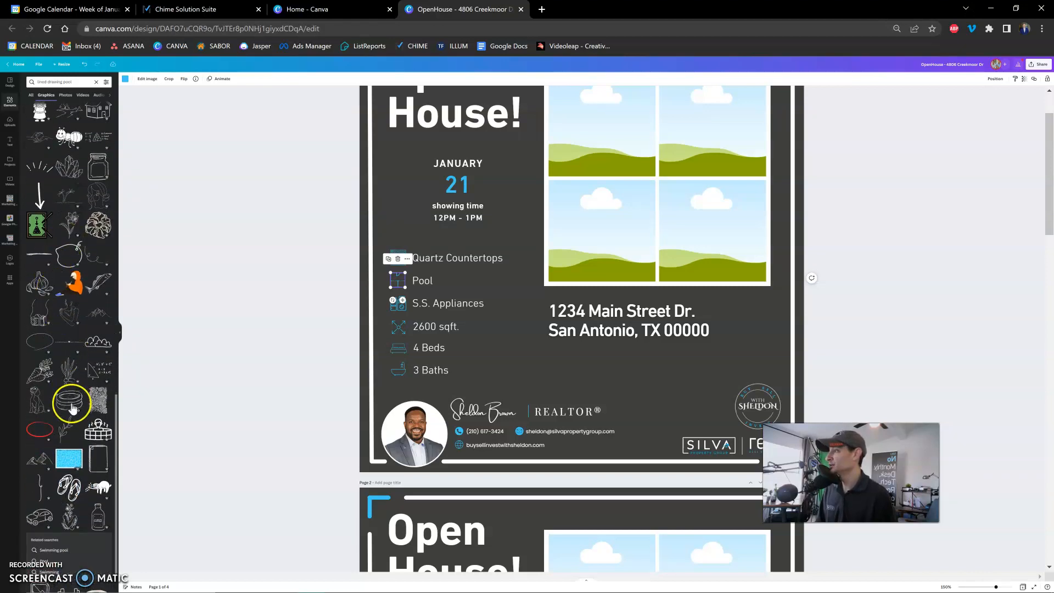
{"action": "scroll", "coordinate": [72, 406], "scroll_direction": "down", "scroll_amount": 4}
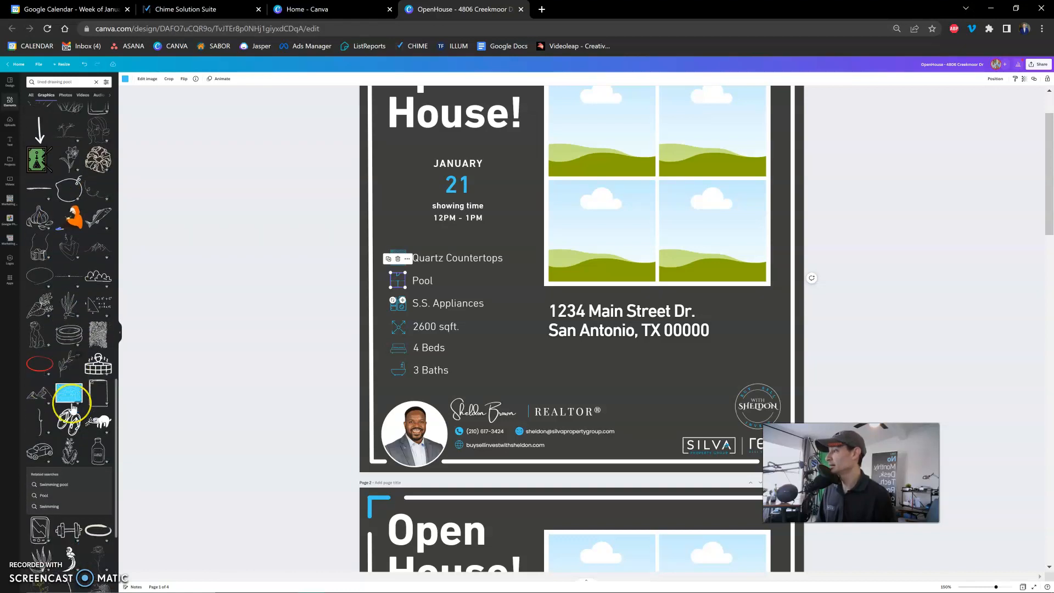
{"action": "scroll", "coordinate": [73, 408], "scroll_direction": "down", "scroll_amount": 4}
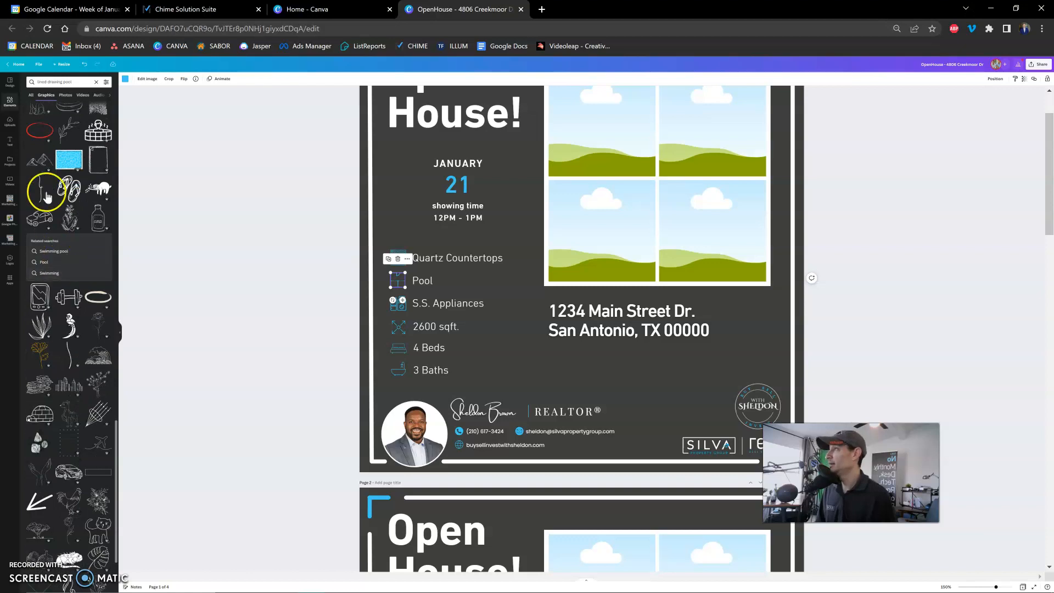
Refine the graphics search to "lined drawing swimming pool" and look through the results for a matching icon.
{"action": "left_click", "coordinate": [68, 83]}
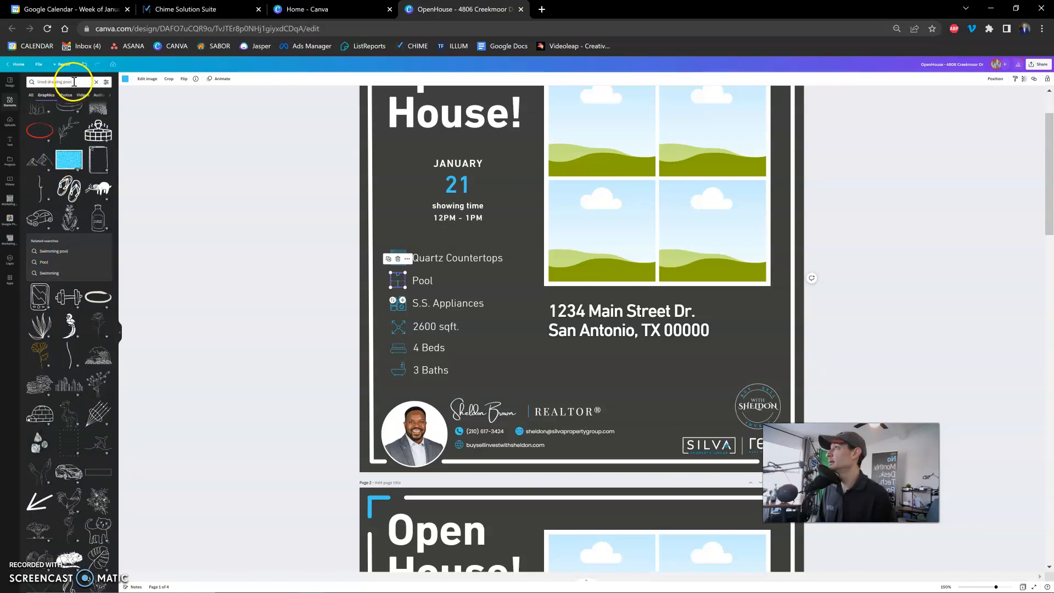
{"action": "left_click", "coordinate": [75, 81]}
{"action": "left_click", "coordinate": [63, 82]}
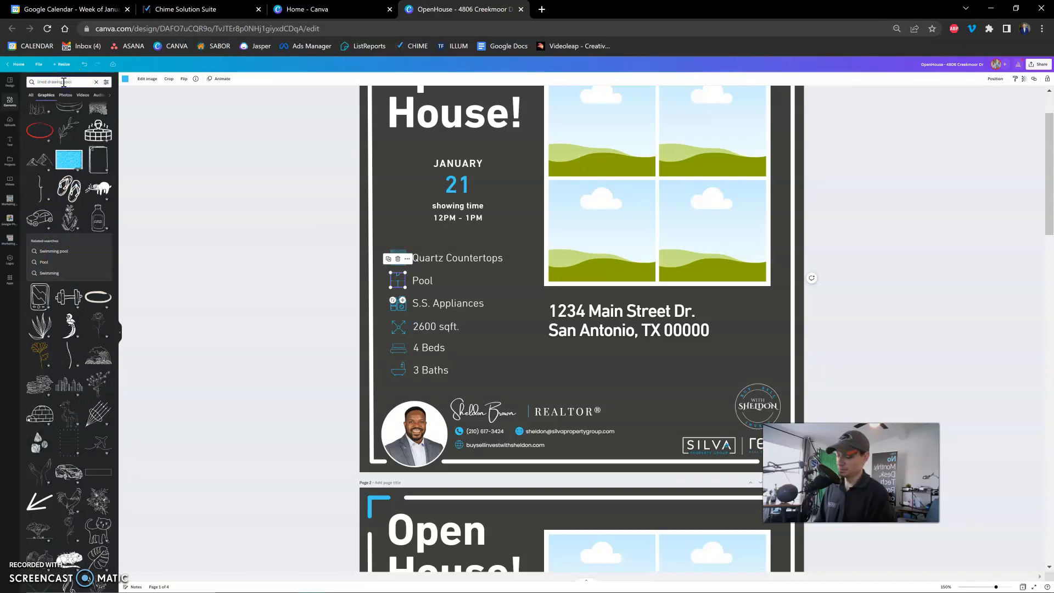
{"action": "type", "text": "swimming"}
{"action": "key", "text": "Return"}
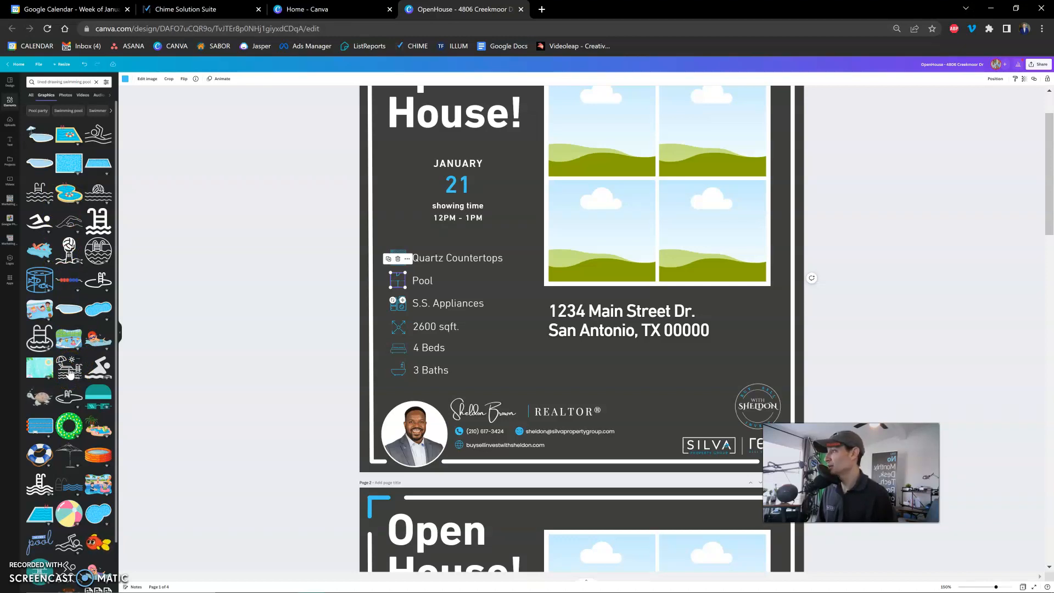
{"action": "scroll", "coordinate": [70, 374], "scroll_direction": "down", "scroll_amount": 1}
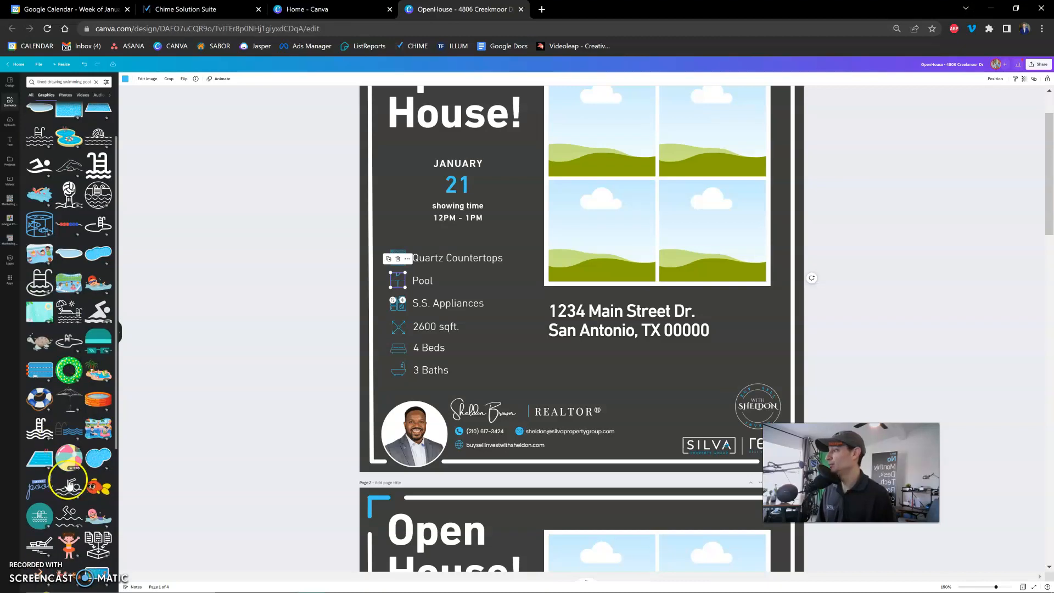
Try the umbrella-and-lounger pool graphic and the line-drawn swimmer graphic on the flyer, removing each one.
{"action": "left_click", "coordinate": [70, 324]}
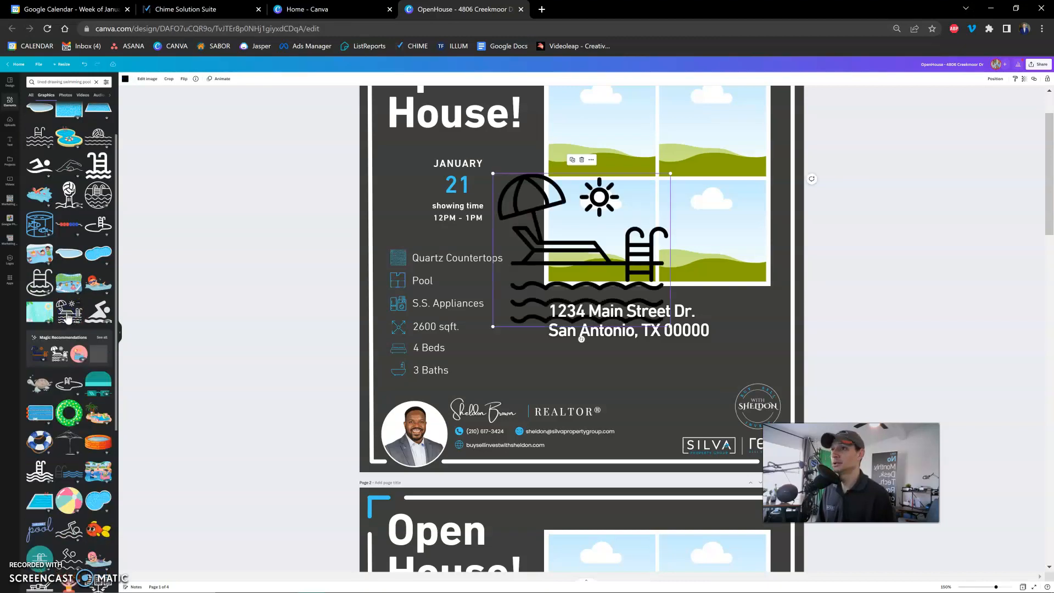
{"action": "left_click_drag", "start_coordinate": [531, 270], "coordinate": [597, 212]}
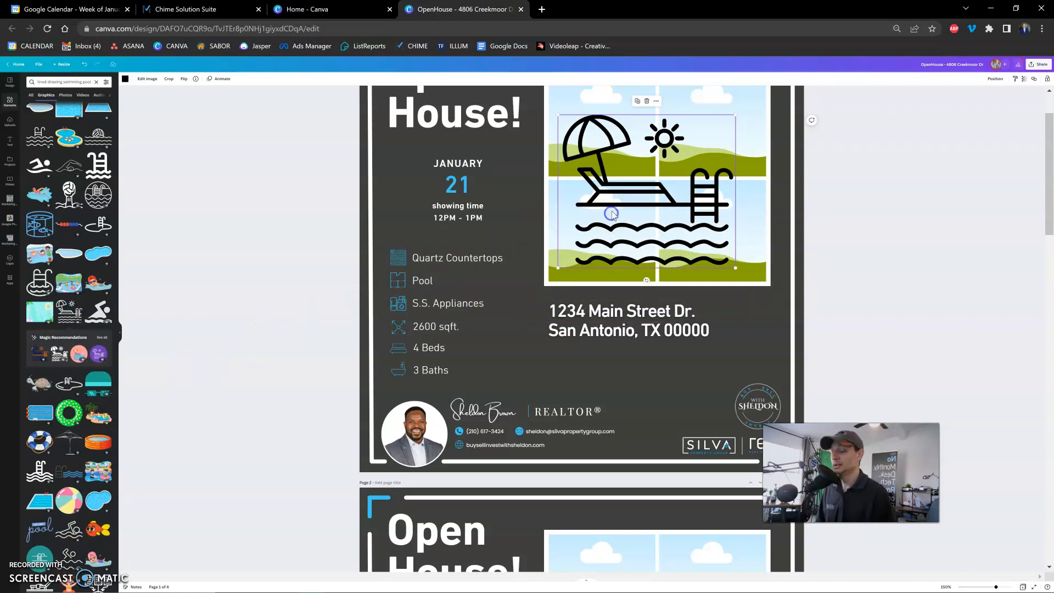
{"action": "key", "text": "Delete"}
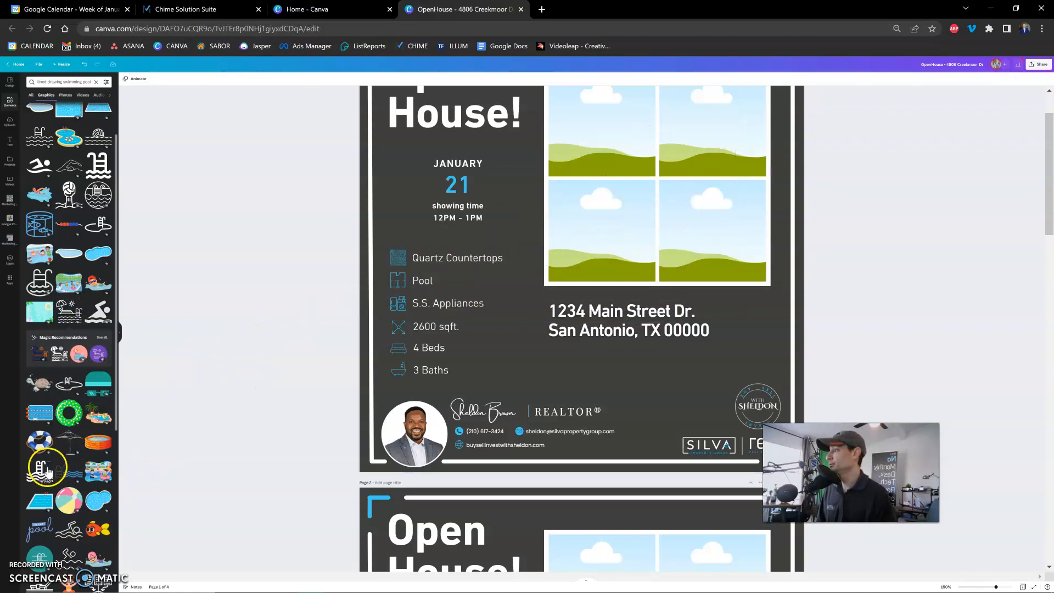
{"action": "left_click", "coordinate": [70, 535]}
{"action": "left_click_drag", "start_coordinate": [611, 263], "coordinate": [680, 203]}
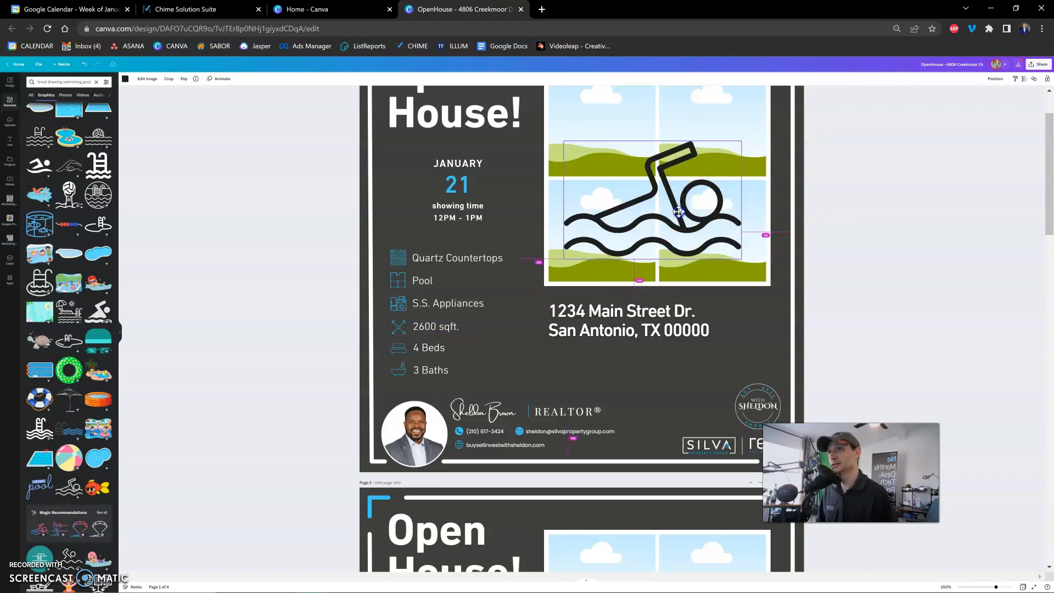
{"action": "key", "text": "Delete"}
{"action": "left_click", "coordinate": [451, 277]}
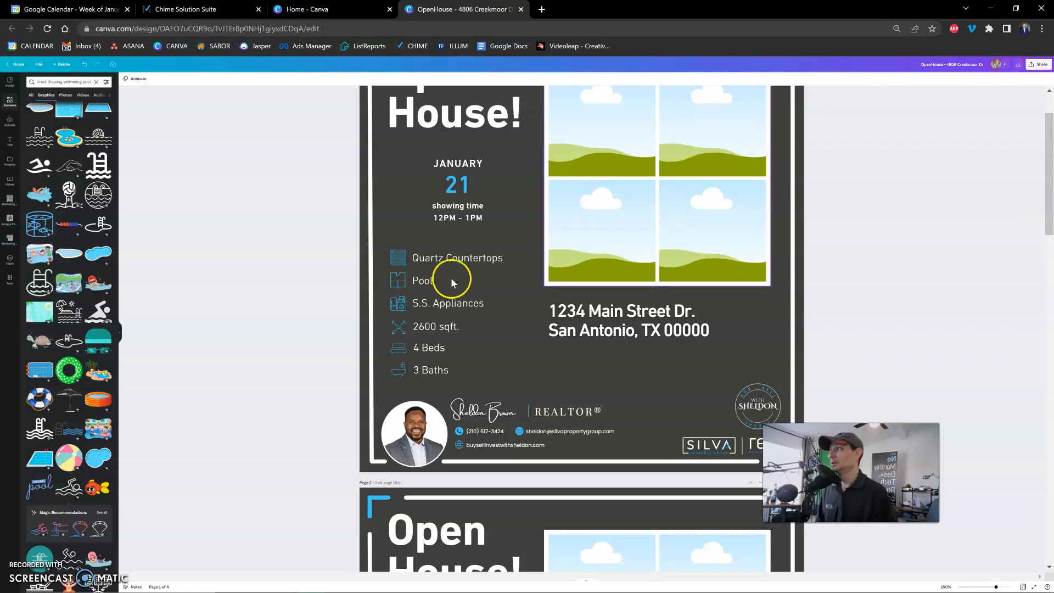
Look through the remaining swimming pool graphics, try the round pool-with-ladder line icon on the flyer, and remove it.
{"action": "scroll", "coordinate": [62, 467], "scroll_direction": "down", "scroll_amount": 3}
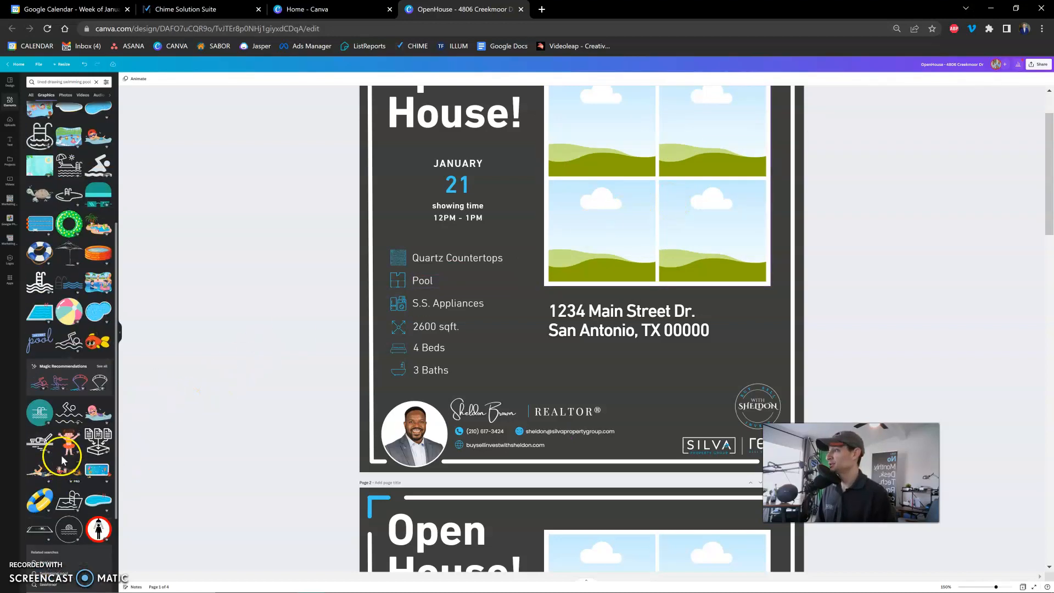
{"action": "scroll", "coordinate": [61, 467], "scroll_direction": "up", "scroll_amount": 5}
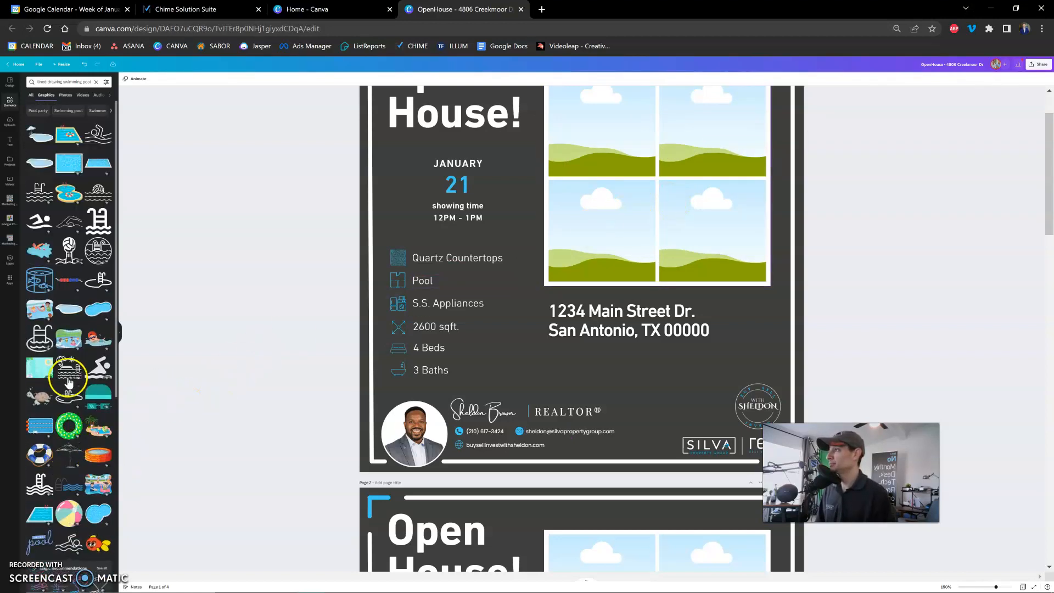
{"action": "left_click", "coordinate": [99, 282]}
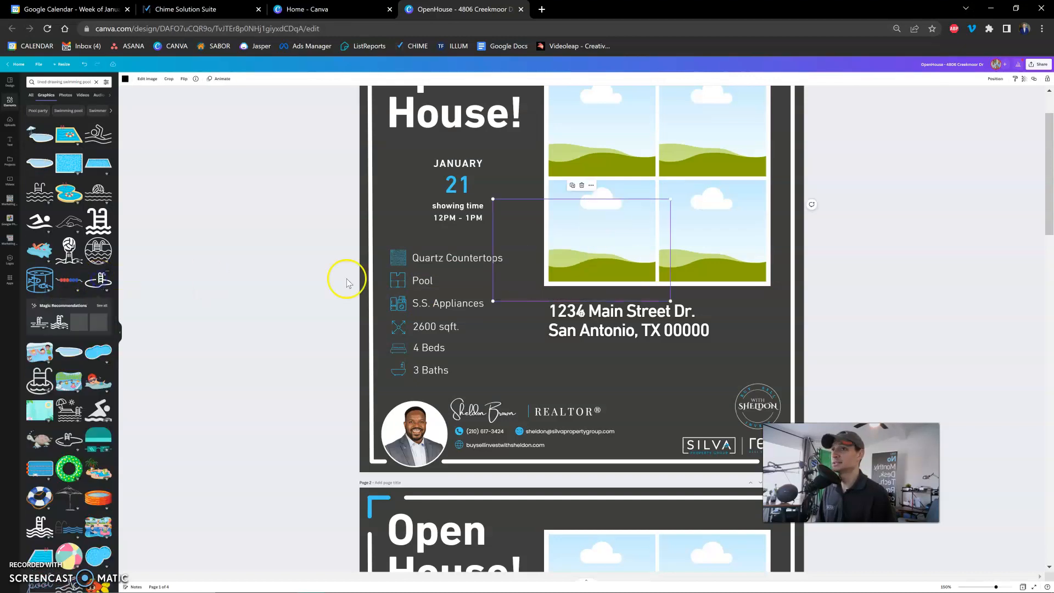
{"action": "key", "text": "Delete"}
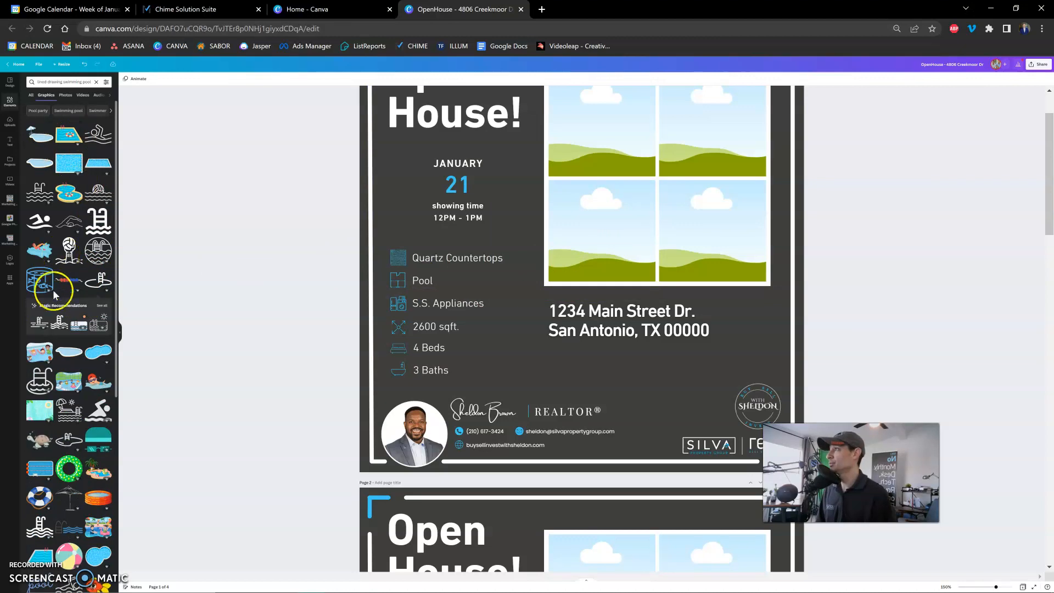
Insert the umbrella, lounger and ladder pool graphic over the photo grid and recolor it with a custom light-blue hex value.
{"action": "left_click", "coordinate": [69, 421]}
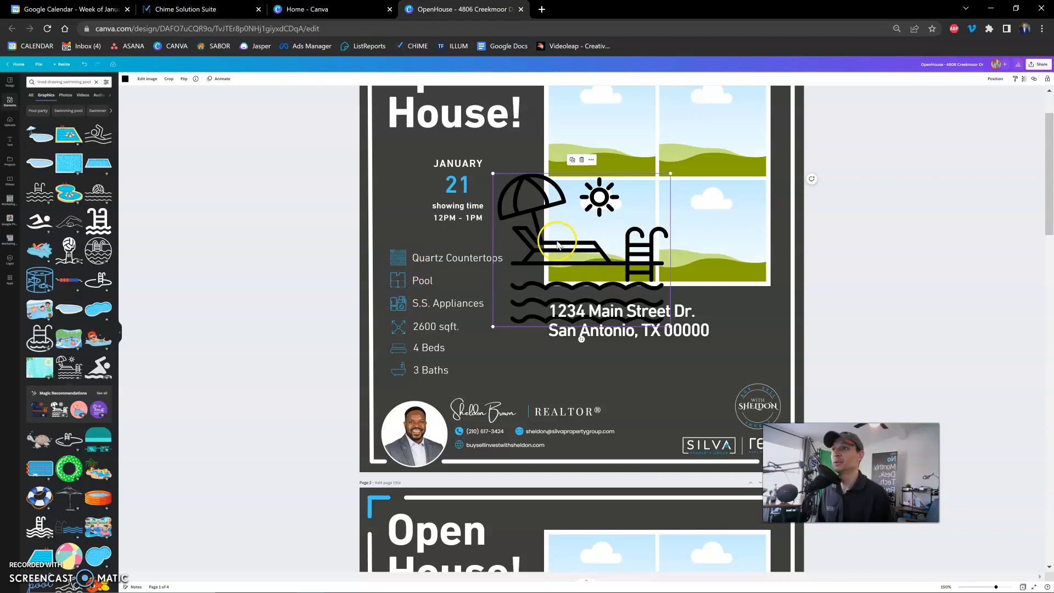
{"action": "left_click_drag", "start_coordinate": [557, 244], "coordinate": [630, 183]}
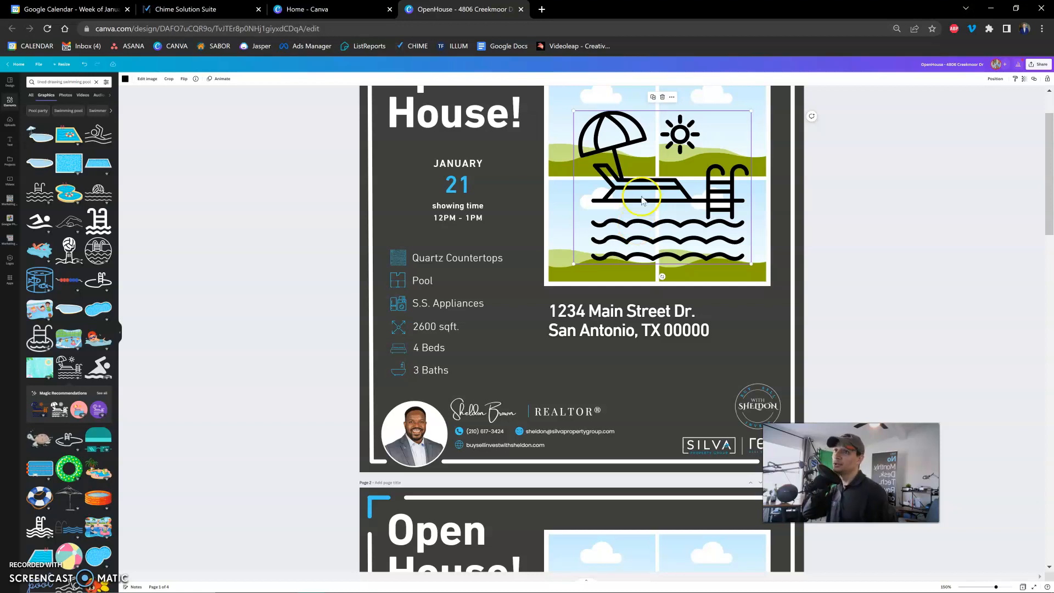
{"action": "left_click", "coordinate": [125, 80]}
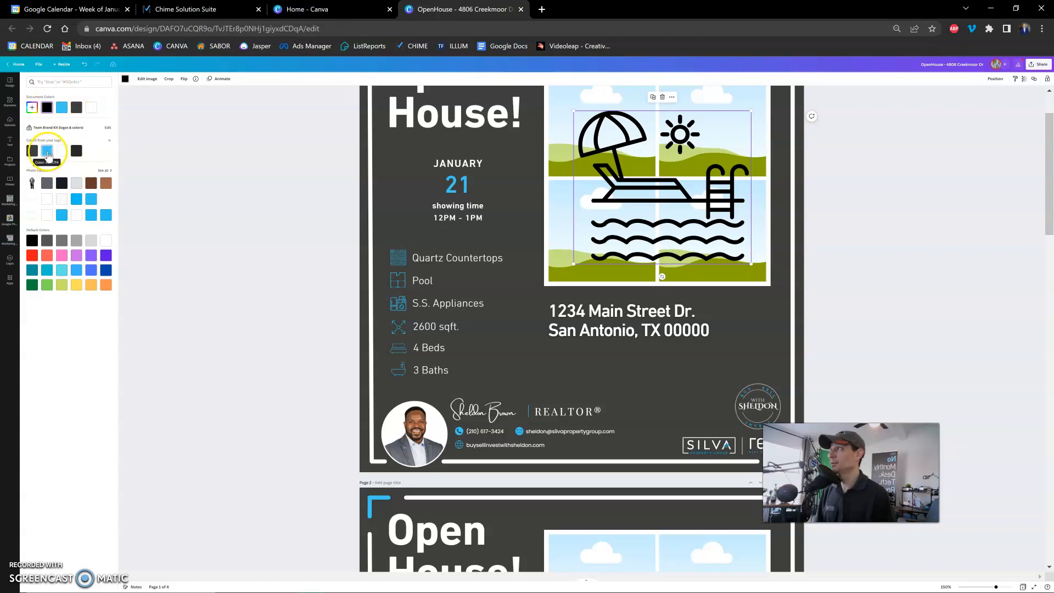
{"action": "left_click", "coordinate": [33, 108]}
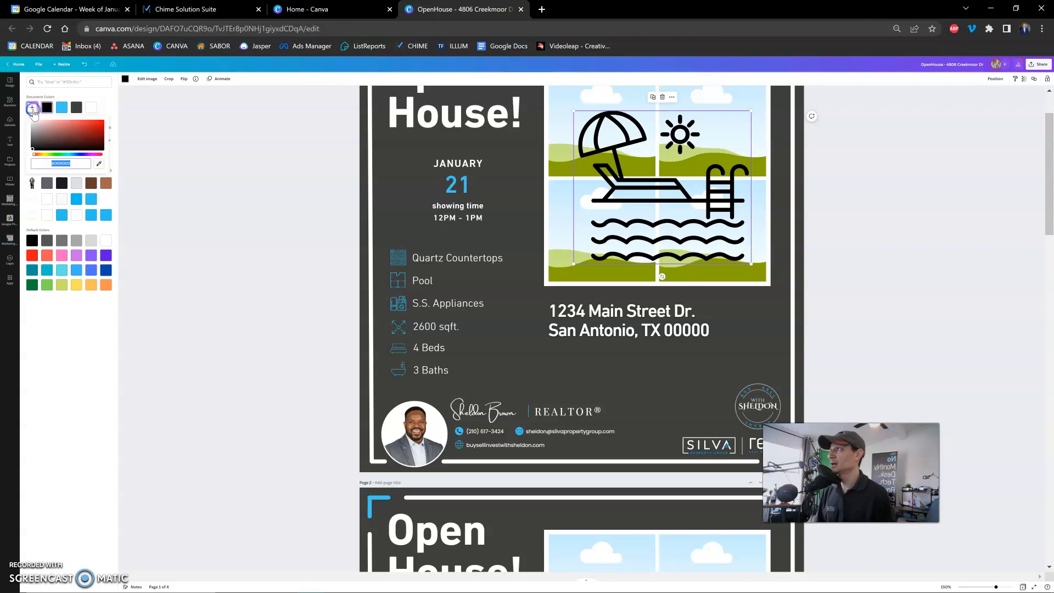
{"action": "left_click_drag", "start_coordinate": [75, 163], "coordinate": [56, 164]}
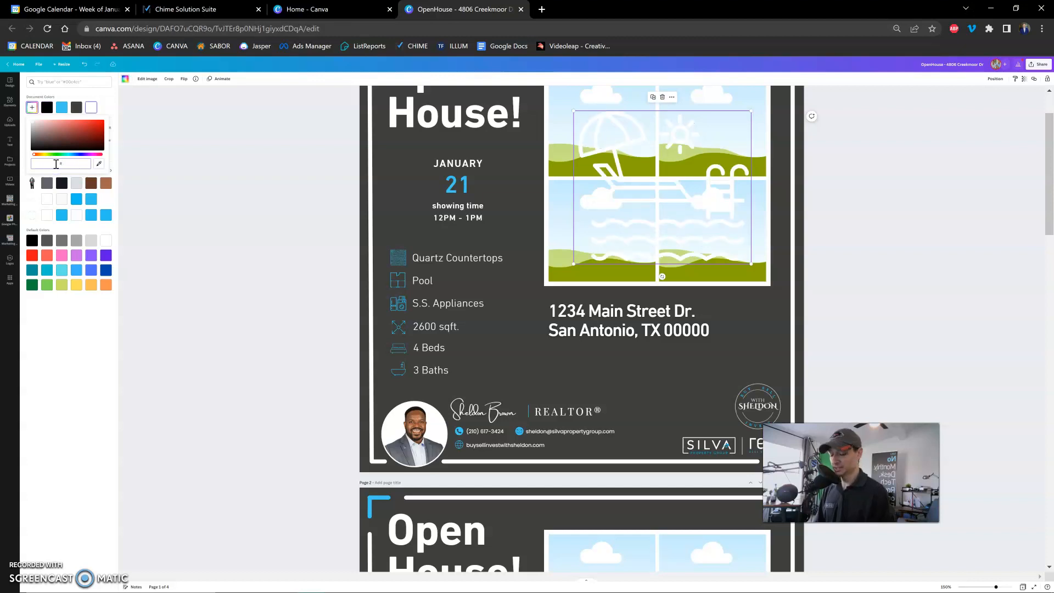
{"action": "type", "text": "3CB"}
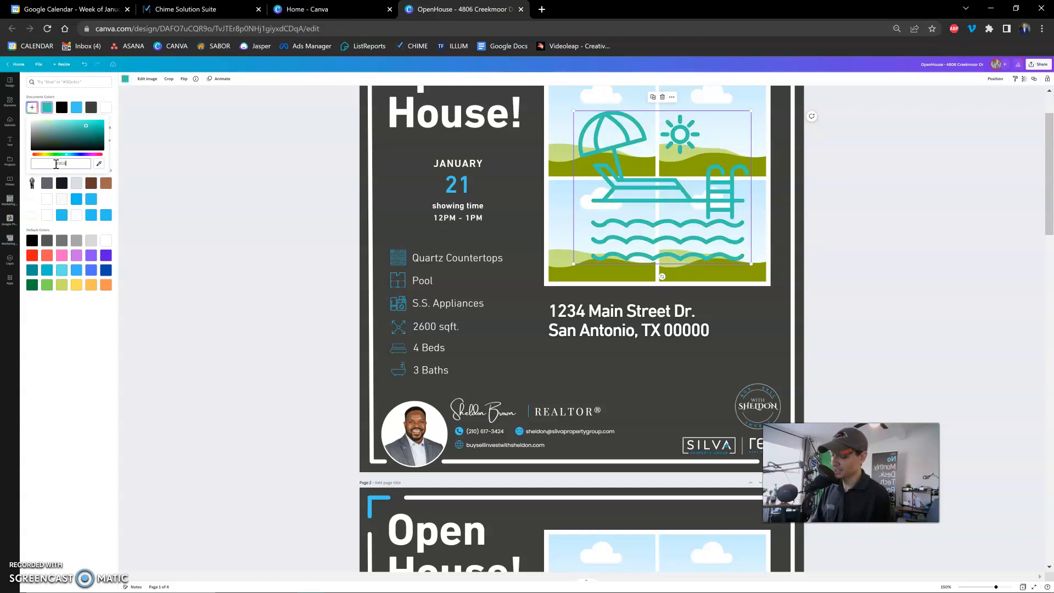
{"action": "type", "text": "7F4"}
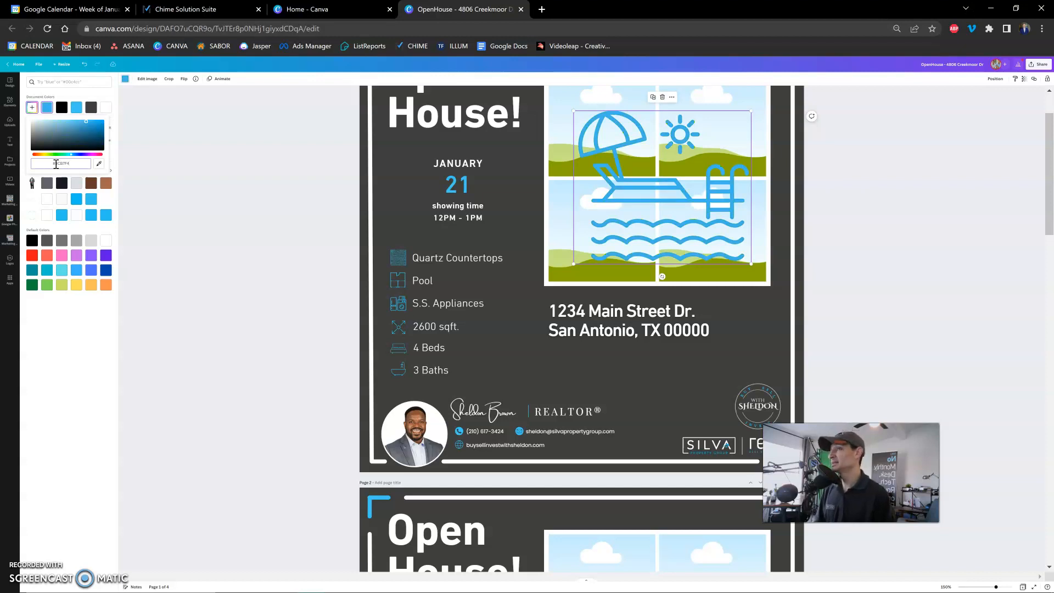
{"action": "key", "text": "Return"}
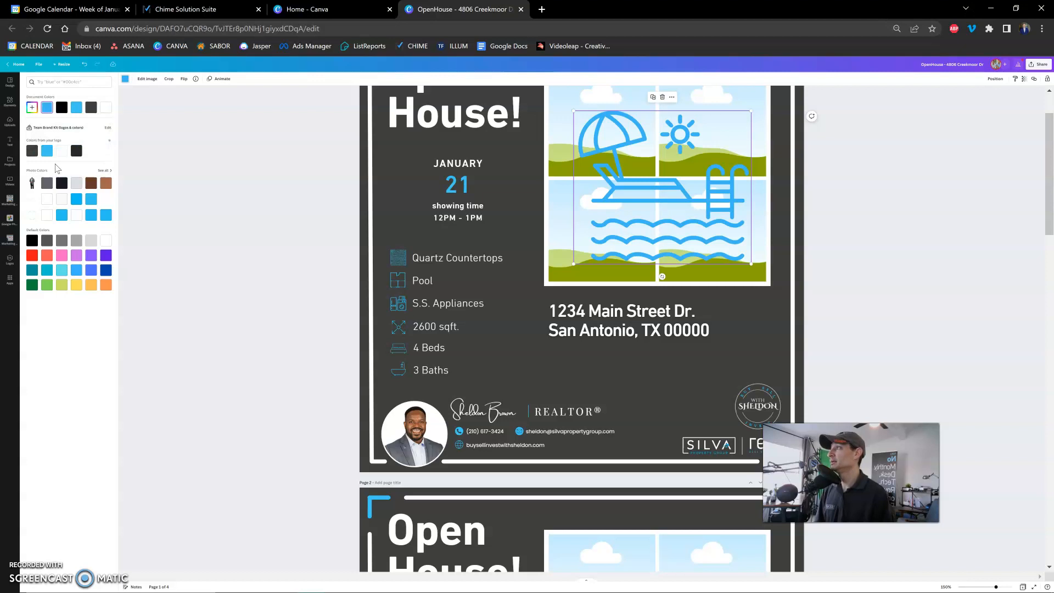
Shift the blue pool graphic toward the feature list and delete the old floor-plan icon beside the Pool entry.
{"action": "left_click", "coordinate": [454, 157]}
{"action": "left_click", "coordinate": [644, 202]}
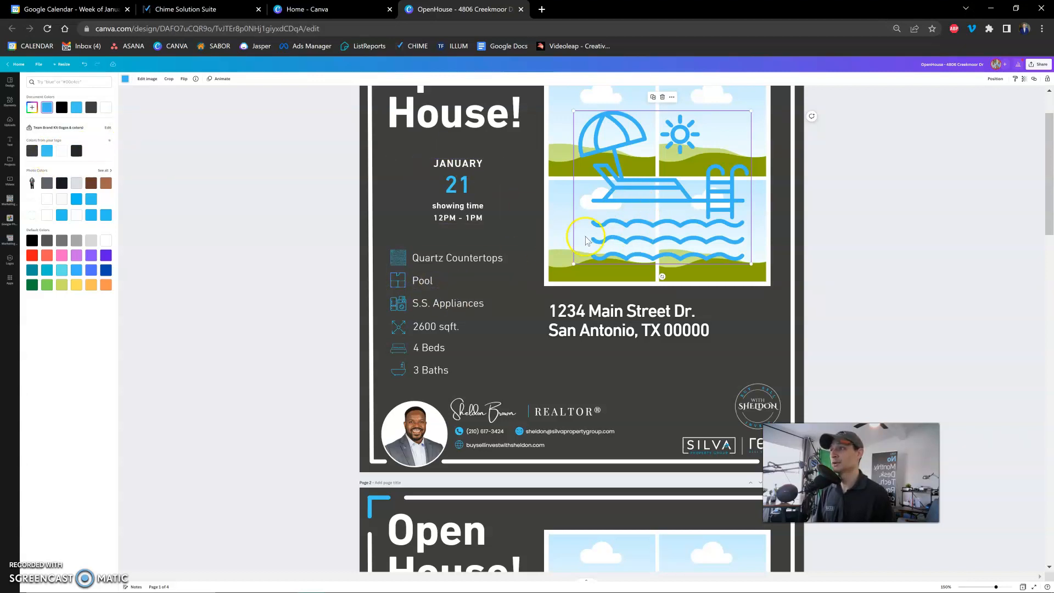
{"action": "left_click_drag", "start_coordinate": [648, 206], "coordinate": [612, 229]}
{"action": "left_click", "coordinate": [396, 281]}
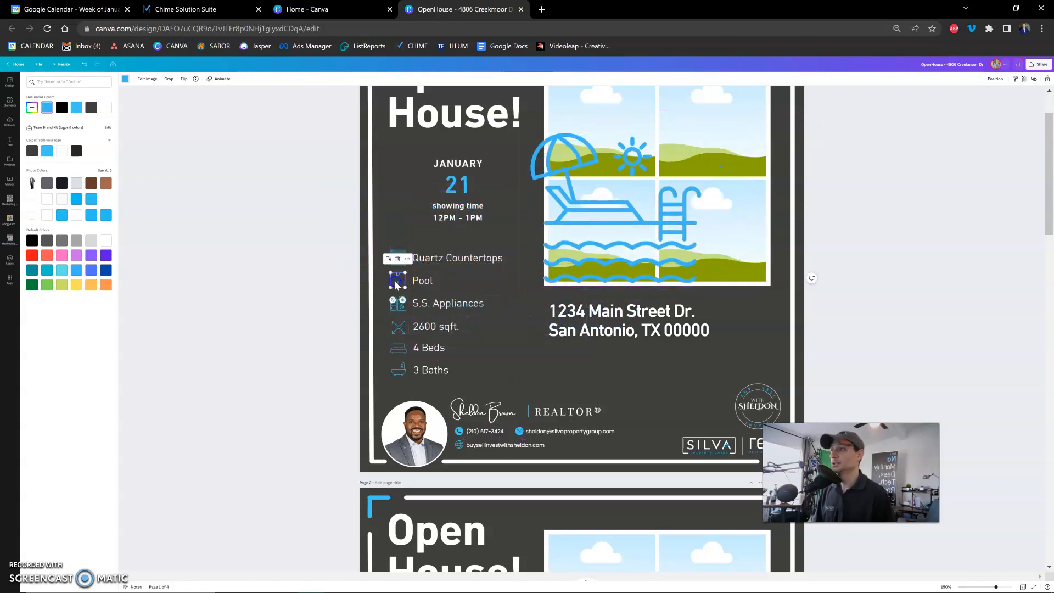
{"action": "key", "text": "Delete"}
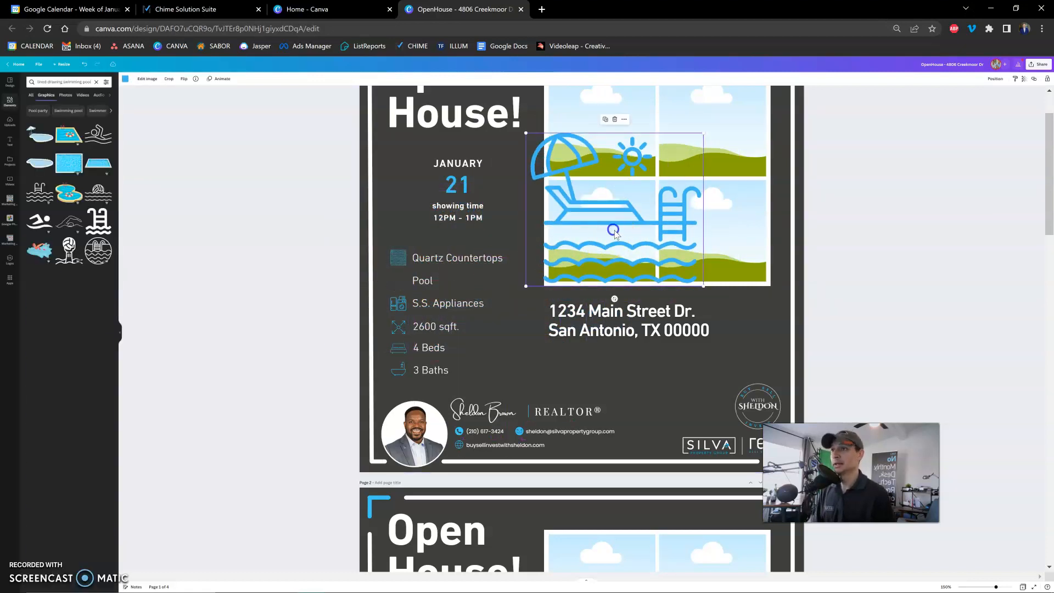
Move the blue pool graphic over to the feature list and shrink it to icon size.
{"action": "left_click_drag", "start_coordinate": [626, 240], "coordinate": [529, 292]}
{"action": "left_click_drag", "start_coordinate": [606, 185], "coordinate": [527, 254]}
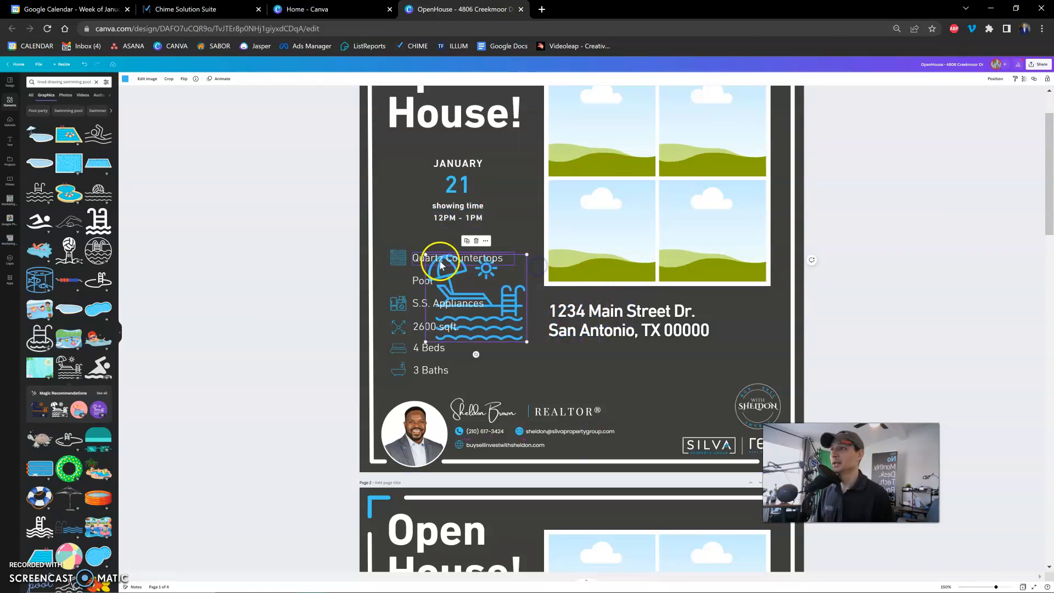
{"action": "left_click_drag", "start_coordinate": [426, 342], "coordinate": [510, 297]}
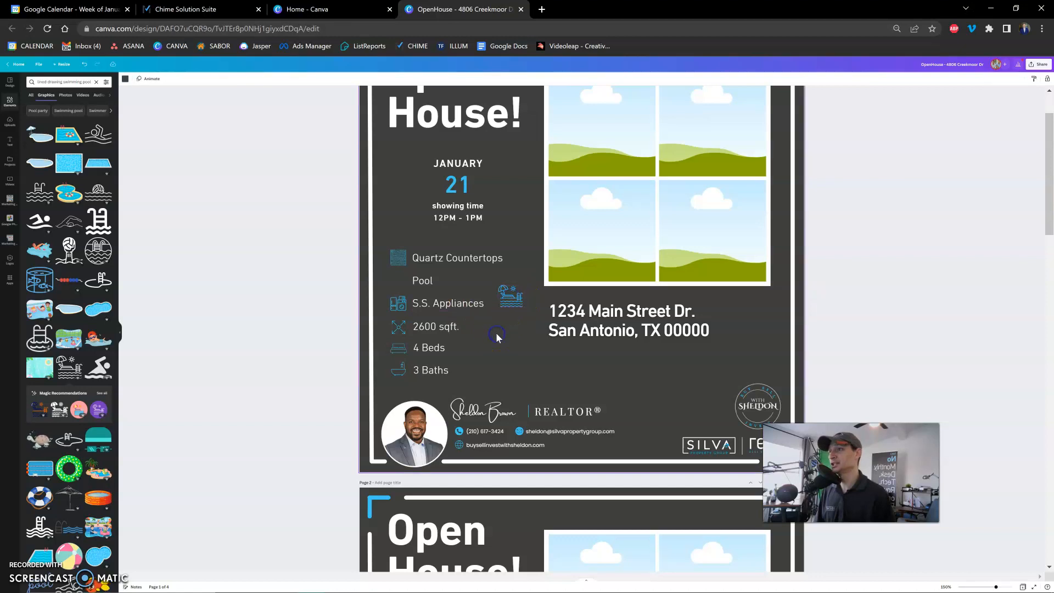
Try moving the small pool icon closer to the S.S. Appliances entry, and shift it back clear of the text.
{"action": "left_click_drag", "start_coordinate": [502, 298], "coordinate": [468, 301]}
{"action": "left_click", "coordinate": [515, 348]}
{"action": "left_click", "coordinate": [467, 303]}
{"action": "left_click", "coordinate": [461, 320]}
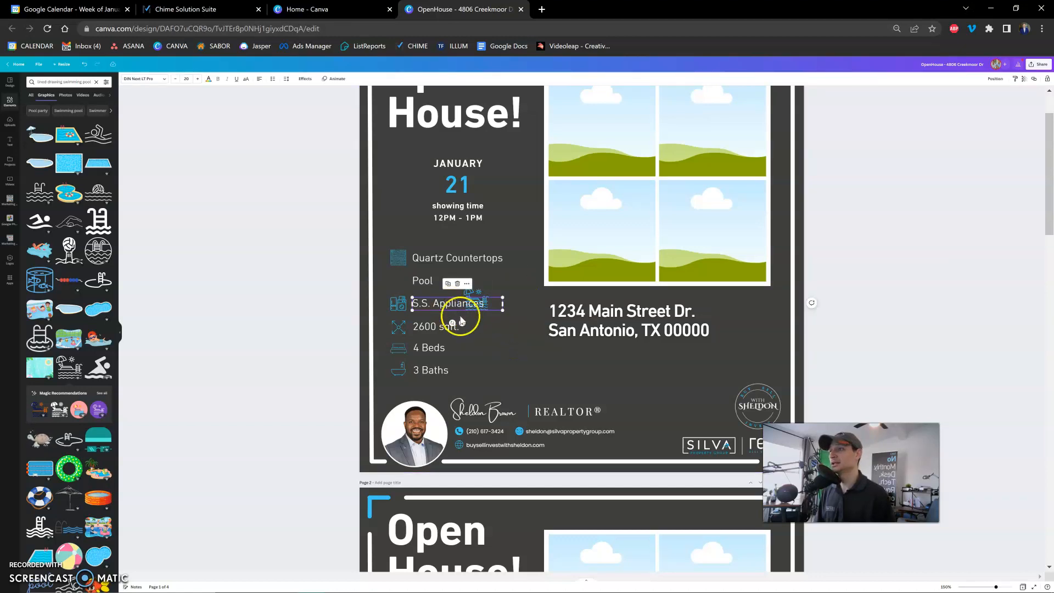
{"action": "left_click", "coordinate": [508, 336]}
{"action": "left_click", "coordinate": [475, 296]}
{"action": "left_click_drag", "start_coordinate": [475, 296], "coordinate": [515, 294]}
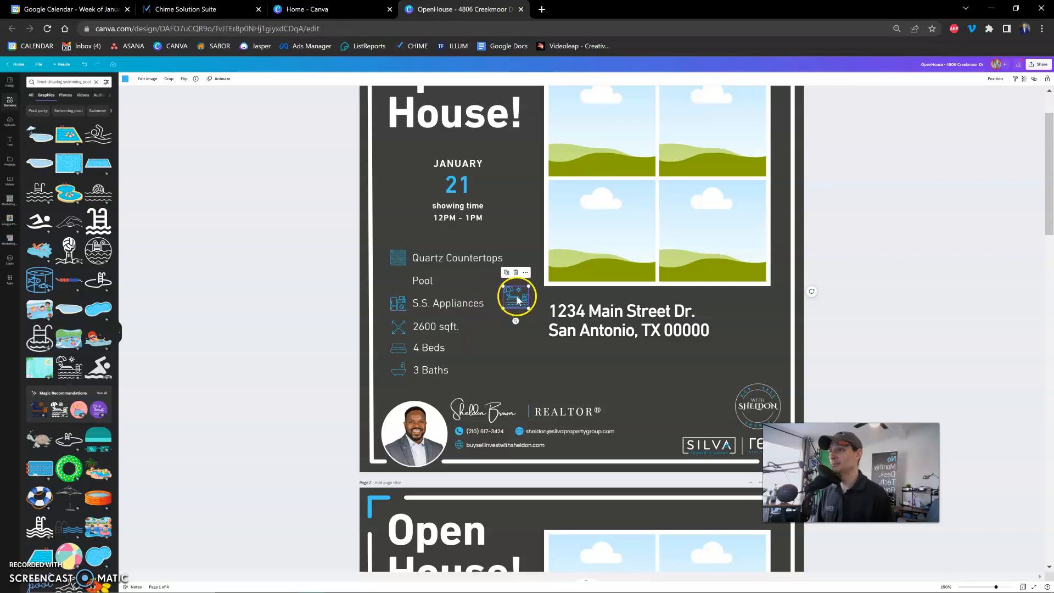
{"action": "left_click_drag", "start_coordinate": [515, 298], "coordinate": [518, 300]}
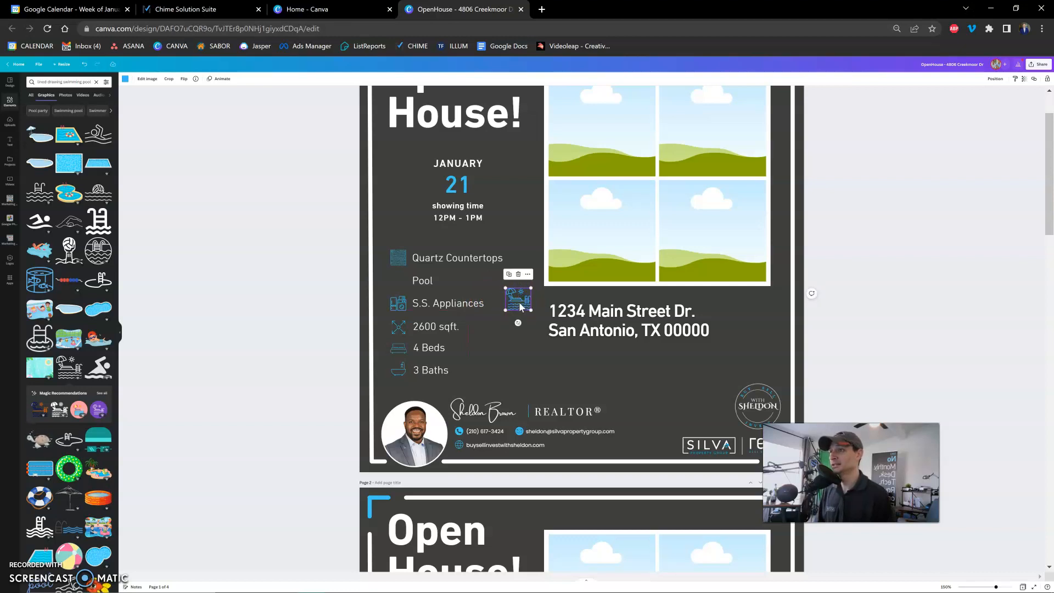
Place the pool icon in the gap beside the Pool entry and scale it to match the neighboring feature icons.
{"action": "left_click_drag", "start_coordinate": [492, 297], "coordinate": [397, 283]}
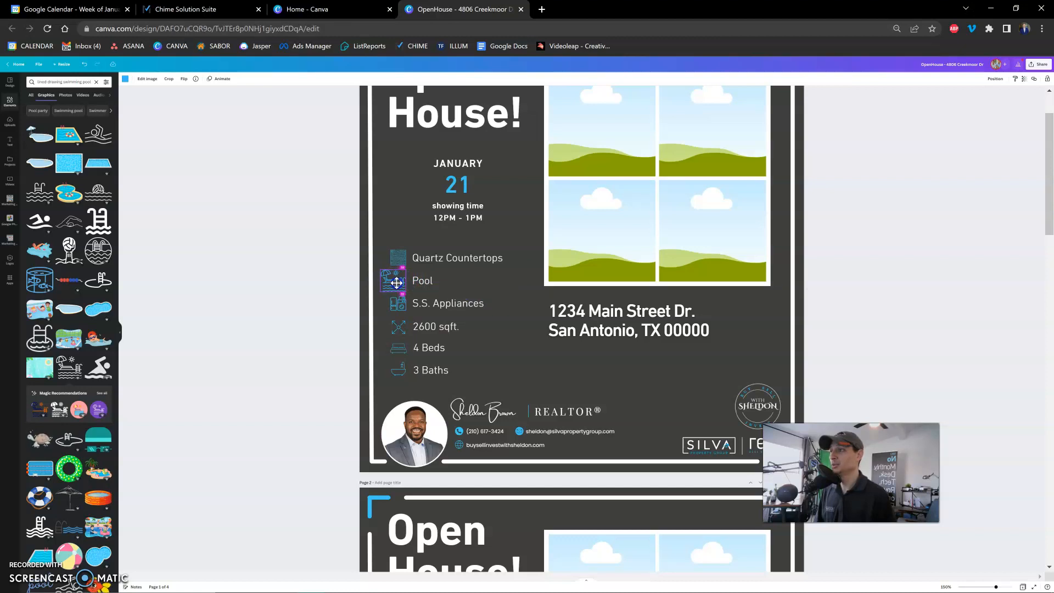
{"action": "left_click_drag", "start_coordinate": [397, 282], "coordinate": [396, 283]}
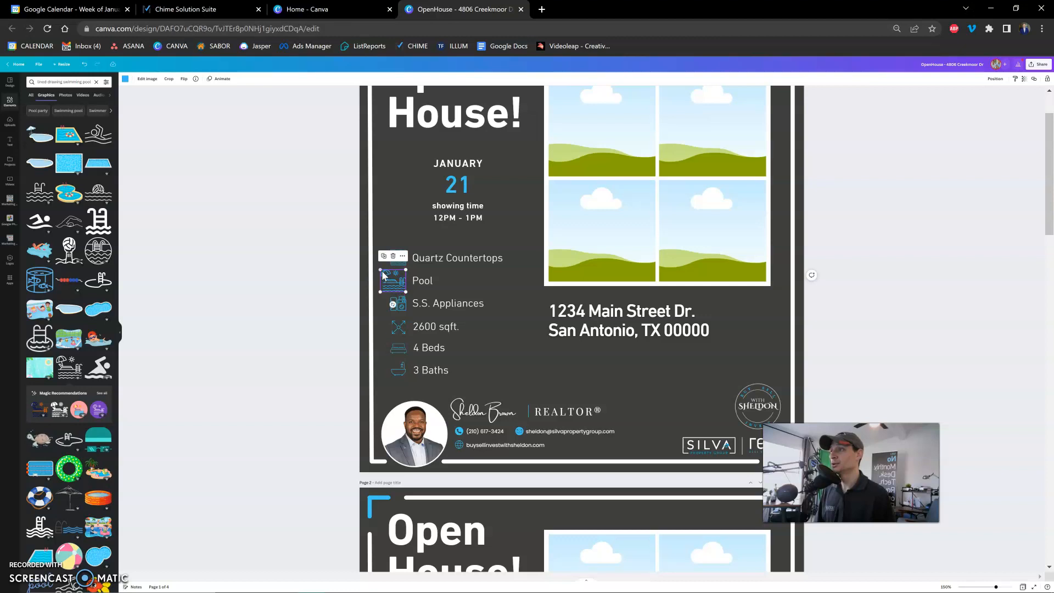
{"action": "left_click_drag", "start_coordinate": [380, 268], "coordinate": [398, 282]}
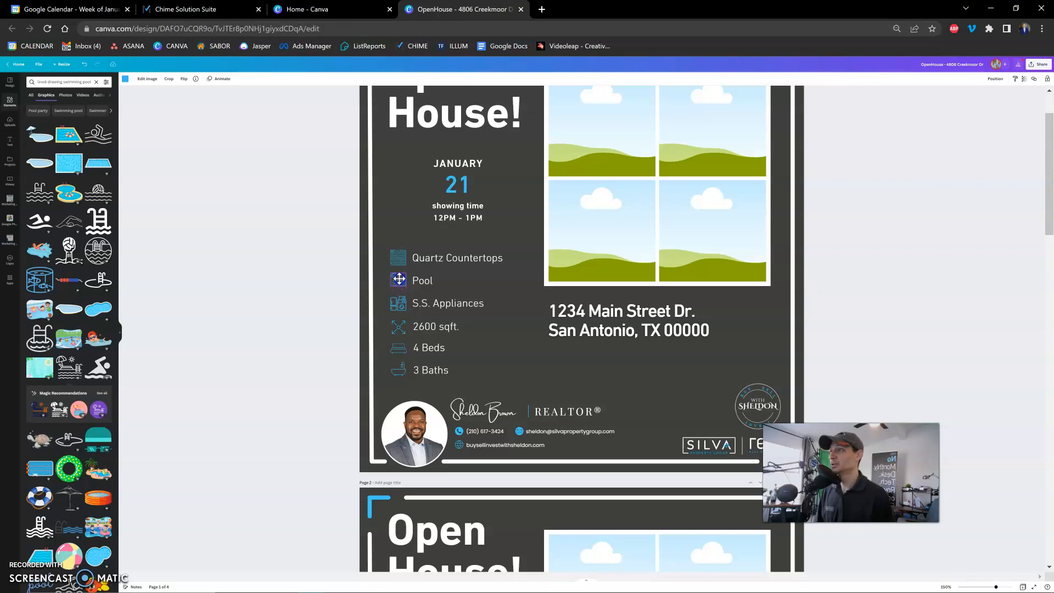
{"action": "left_click_drag", "start_coordinate": [399, 281], "coordinate": [399, 281]}
{"action": "left_click", "coordinate": [532, 336]}
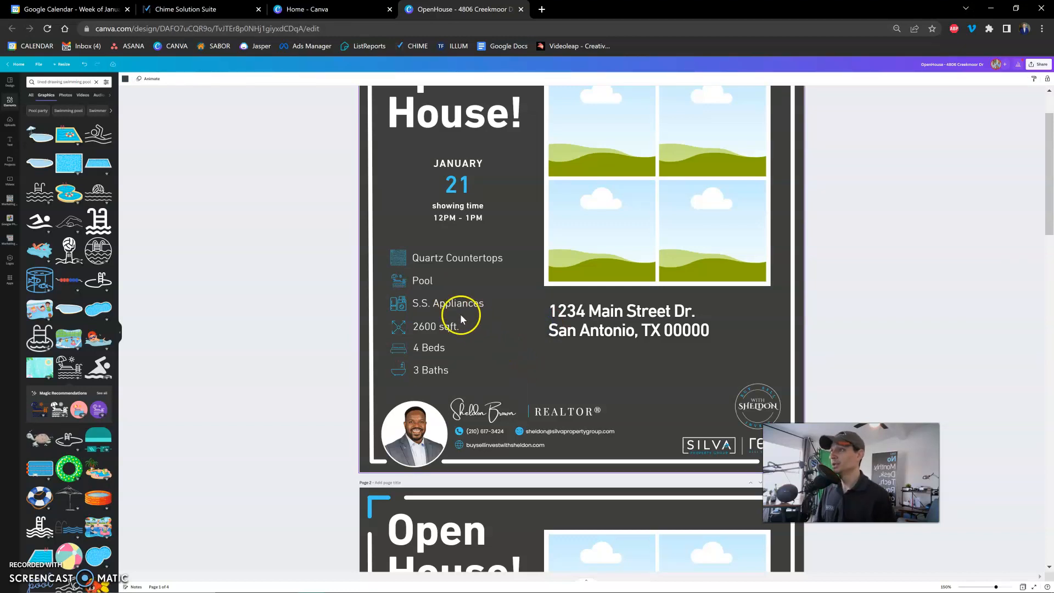
{"action": "left_click", "coordinate": [398, 282]}
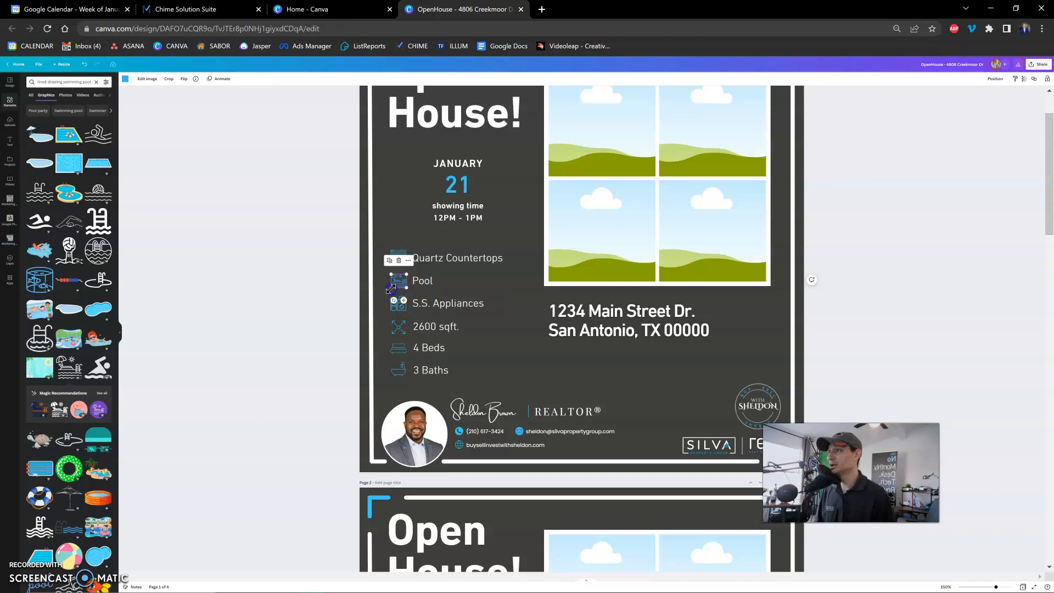
{"action": "left_click_drag", "start_coordinate": [390, 290], "coordinate": [389, 289]}
{"action": "left_click", "coordinate": [358, 283]}
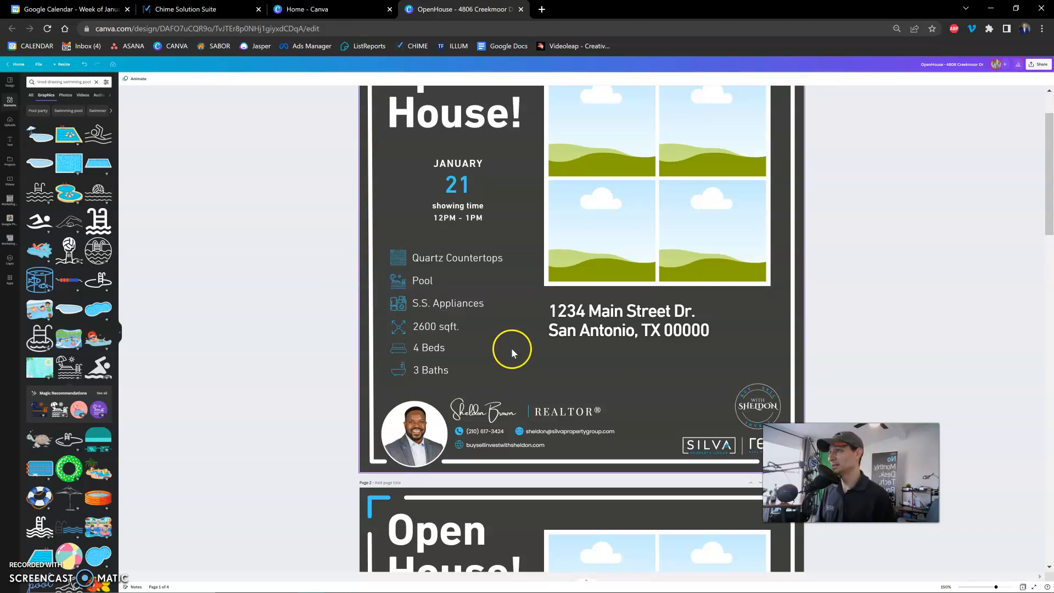
{"action": "left_click", "coordinate": [396, 259]}
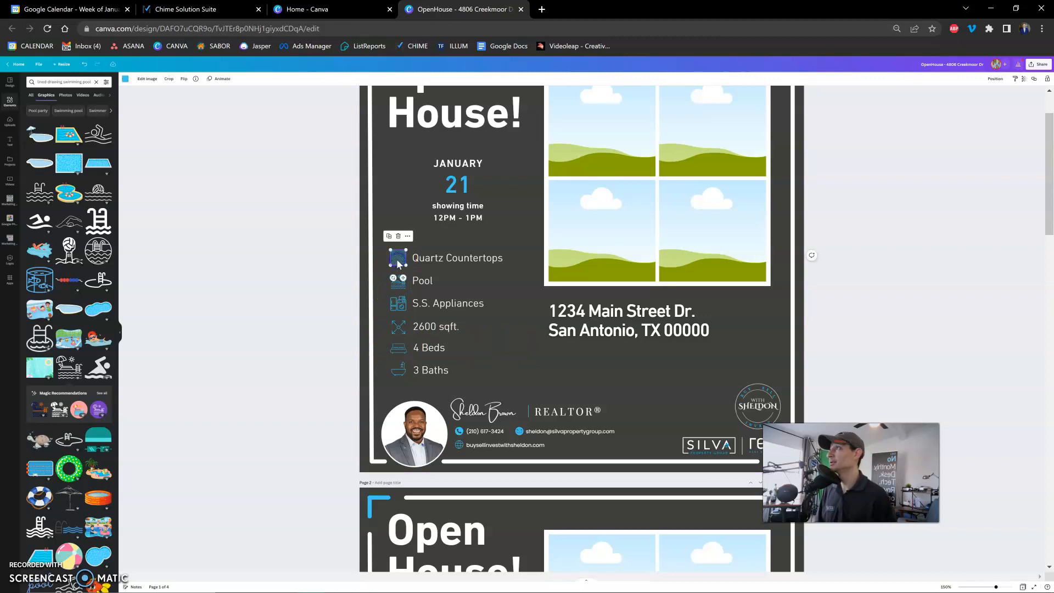
{"action": "left_click", "coordinate": [300, 228]}
{"action": "left_click", "coordinate": [627, 335]}
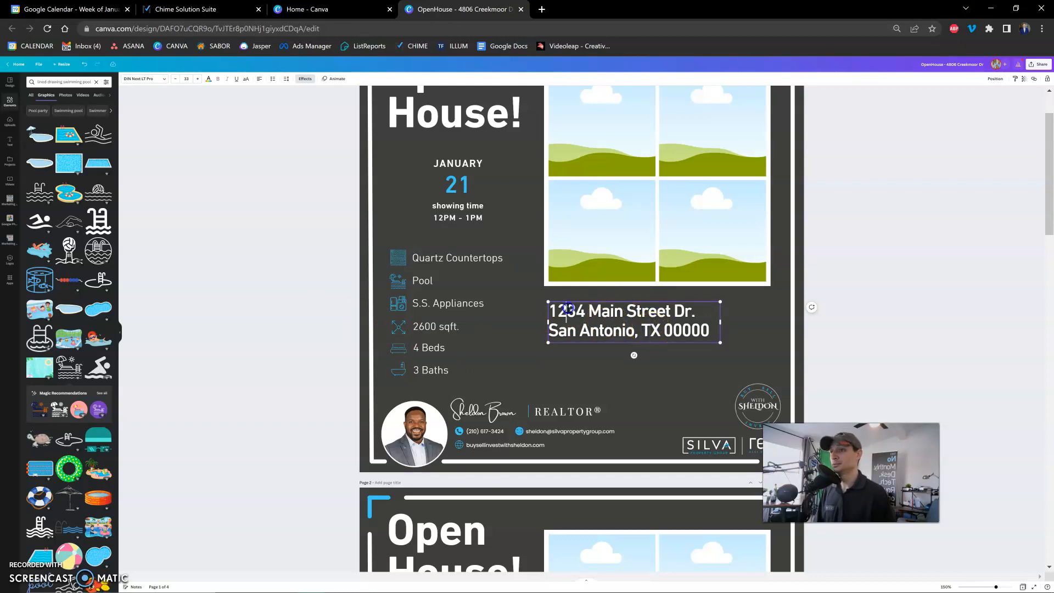
{"action": "triple_click", "coordinate": [603, 314]}
{"action": "left_click", "coordinate": [603, 314]}
{"action": "triple_click", "coordinate": [603, 331]}
{"action": "double_click", "coordinate": [603, 317]}
{"action": "left_click", "coordinate": [602, 328]}
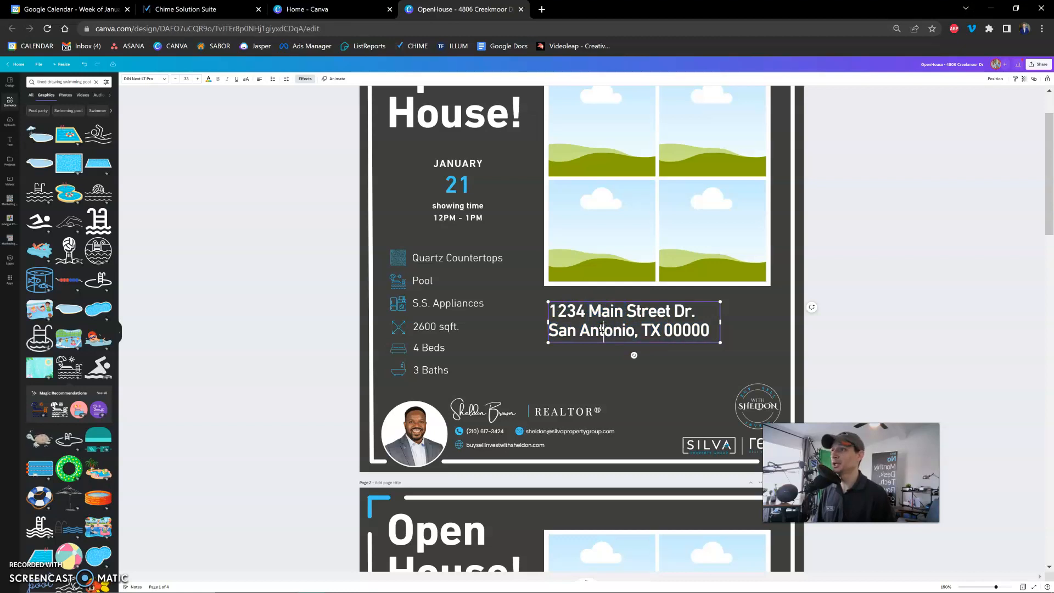
{"action": "triple_click", "coordinate": [603, 329]}
{"action": "double_click", "coordinate": [603, 312]}
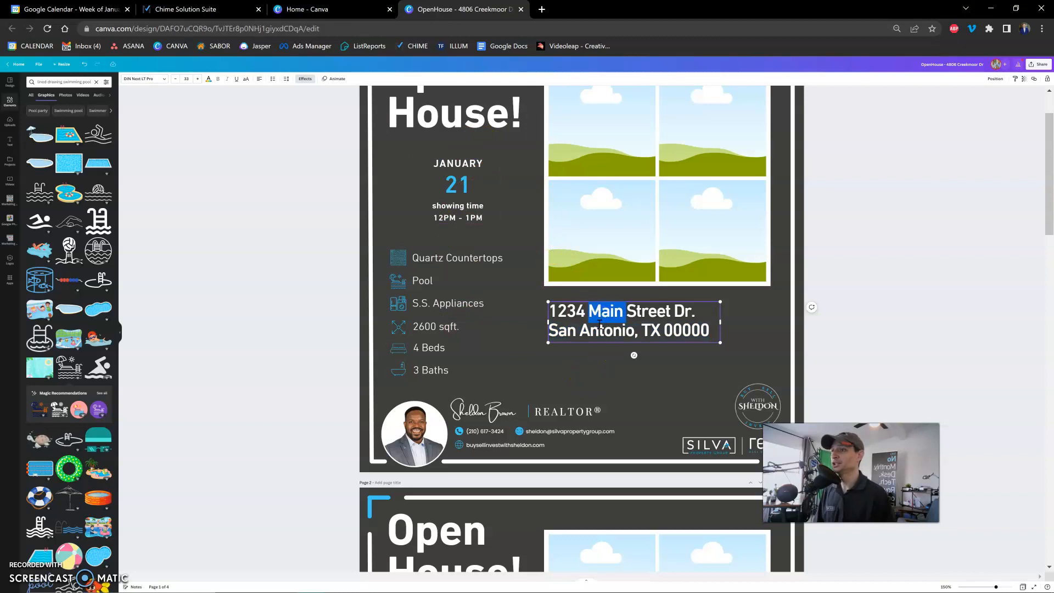
{"action": "left_click", "coordinate": [597, 330]}
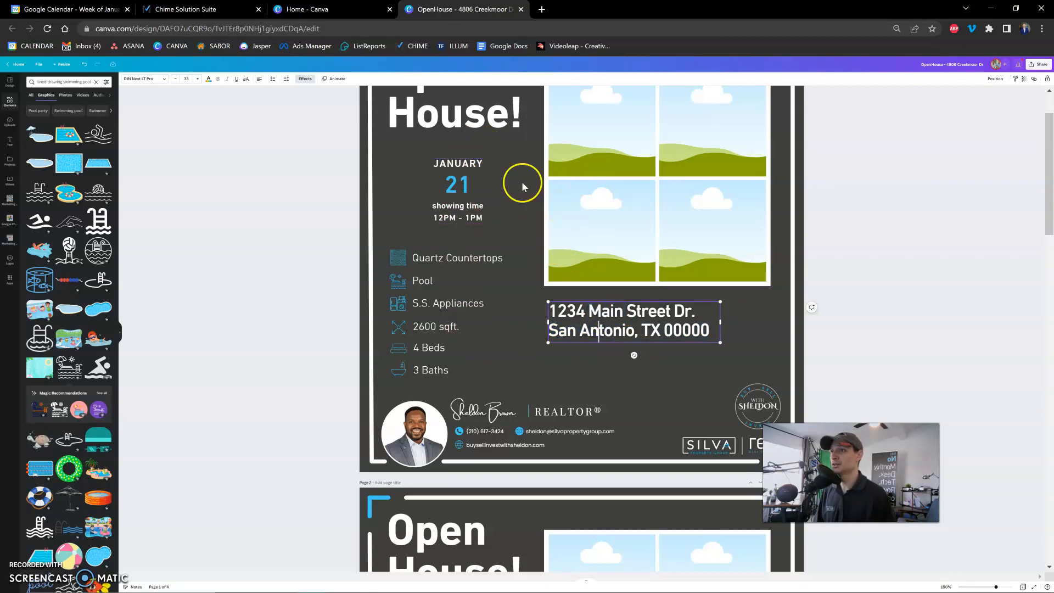
{"action": "left_click", "coordinate": [435, 370]}
{"action": "double_click", "coordinate": [433, 370]}
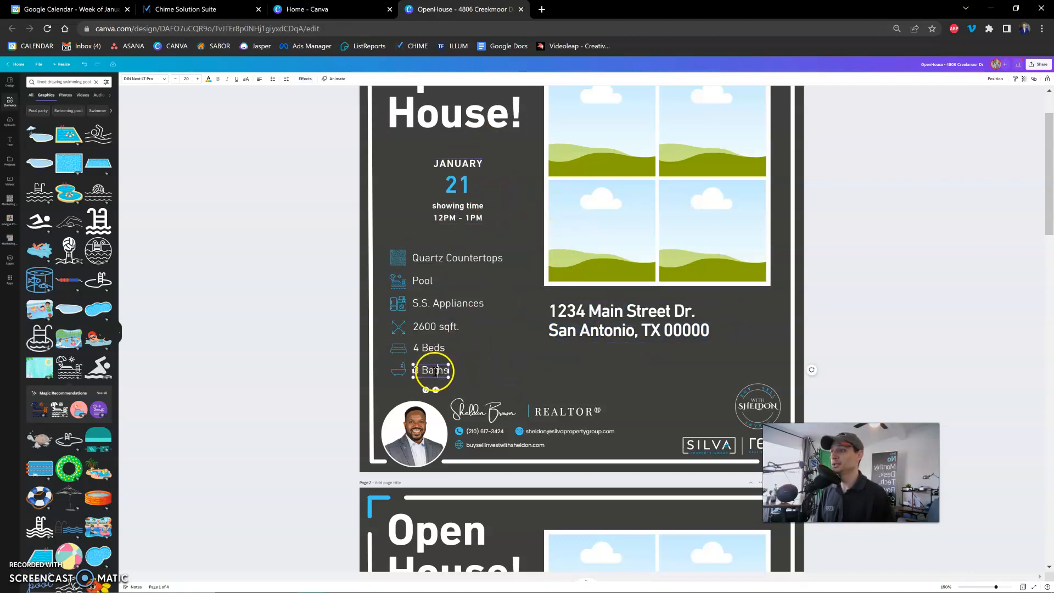
{"action": "left_click", "coordinate": [465, 370]}
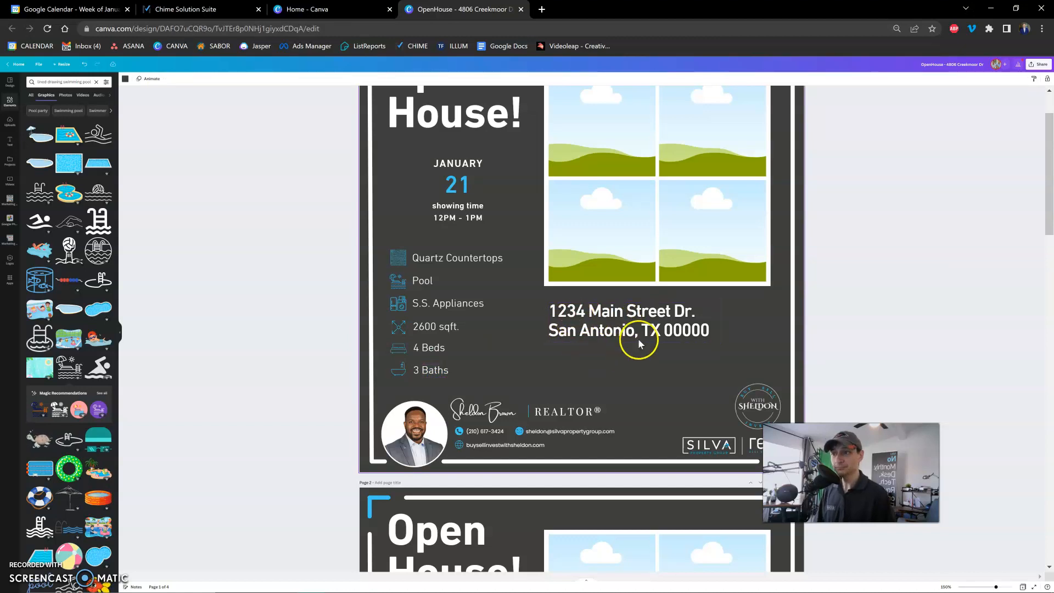
Upload the property photos Rental-76, Rental-77, Rental-78 and Rental-83 from the Shared Spaces folder.
{"action": "scroll", "coordinate": [814, 363], "scroll_direction": "up", "scroll_amount": 1}
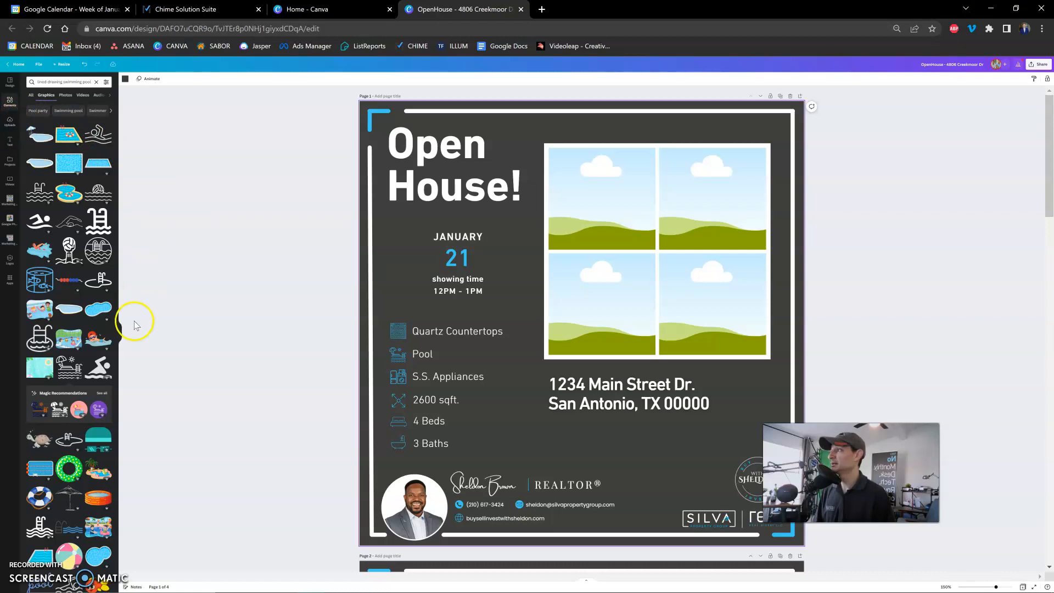
{"action": "left_click", "coordinate": [121, 332]}
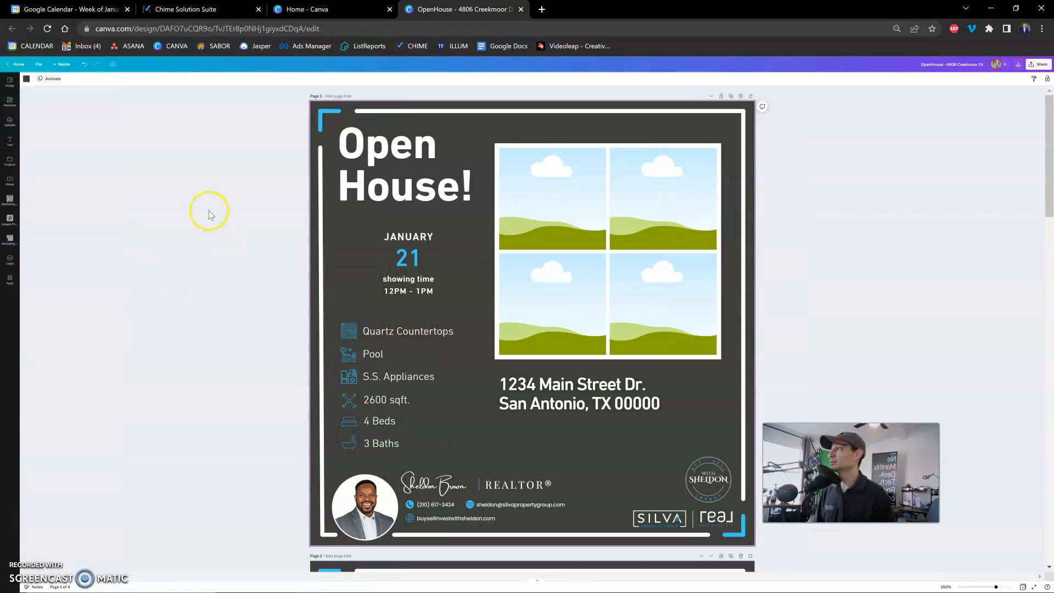
{"action": "left_click", "coordinate": [11, 123]}
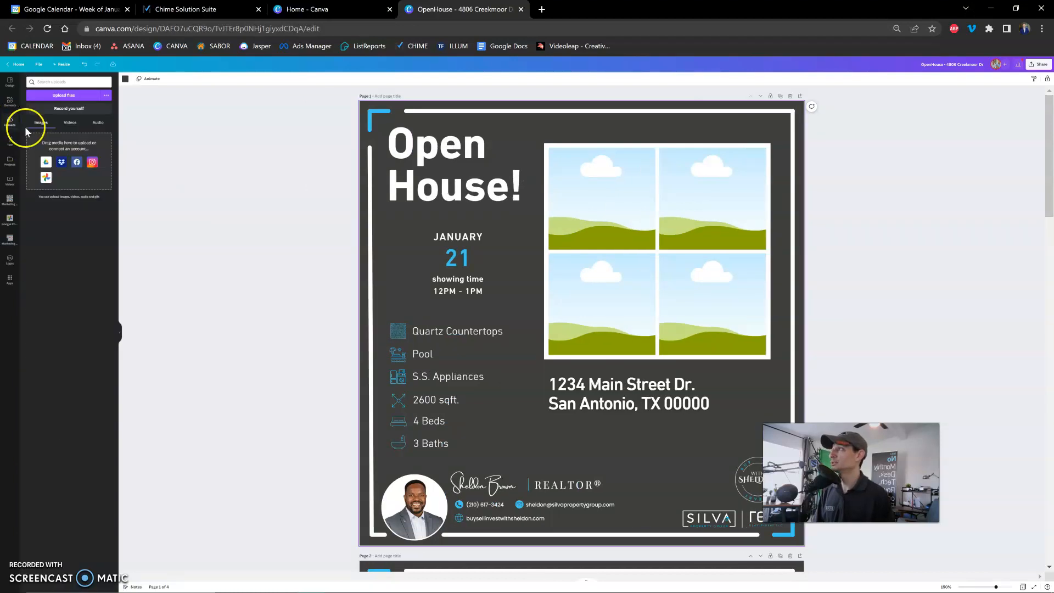
{"action": "left_click", "coordinate": [64, 96]}
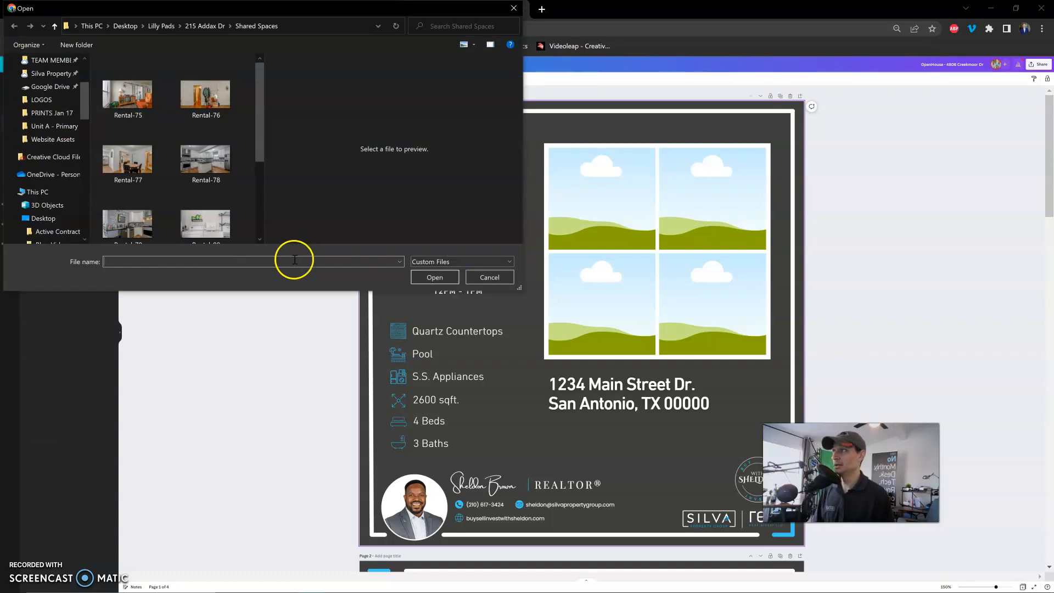
{"action": "left_click", "coordinate": [202, 110]}
{"action": "left_click", "coordinate": [127, 162], "text": "ctrl"}
{"action": "left_click", "coordinate": [206, 162], "text": "ctrl"}
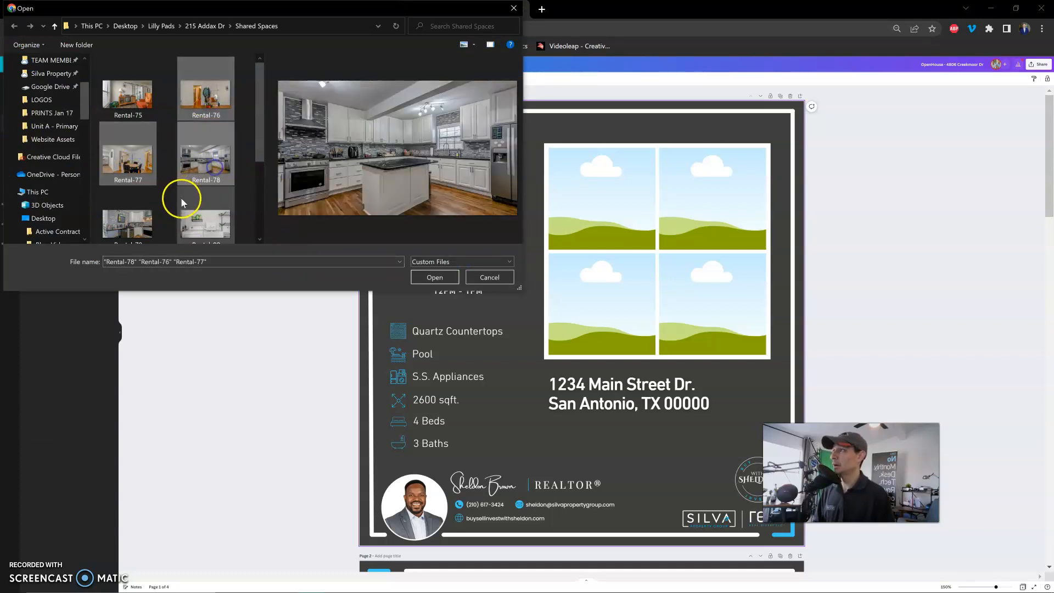
{"action": "scroll", "coordinate": [175, 197], "scroll_direction": "down", "scroll_amount": 1}
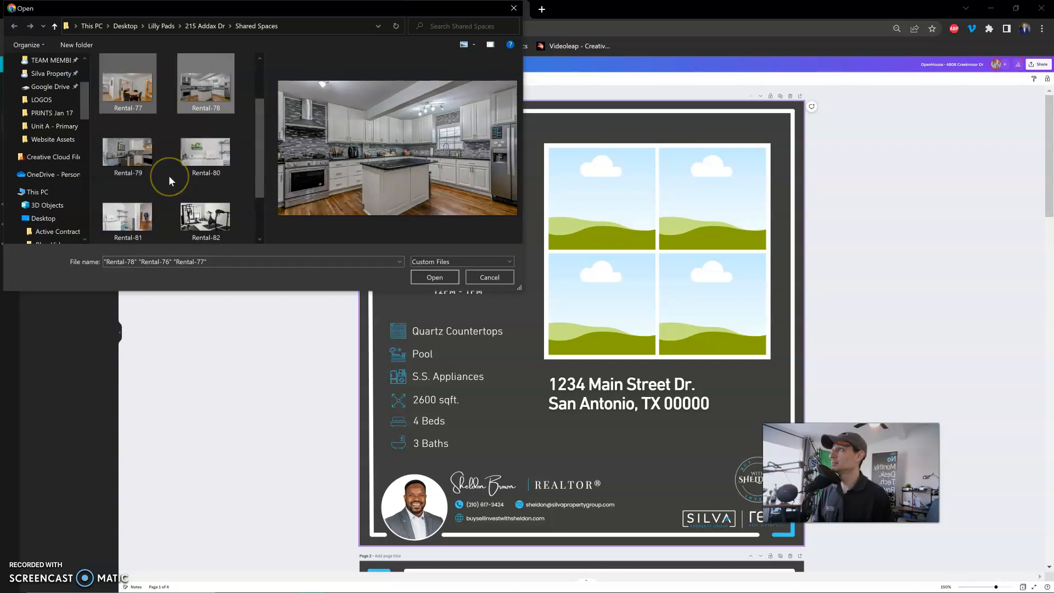
{"action": "scroll", "coordinate": [169, 176], "scroll_direction": "down", "scroll_amount": 1}
{"action": "left_click", "coordinate": [158, 191], "text": "ctrl"}
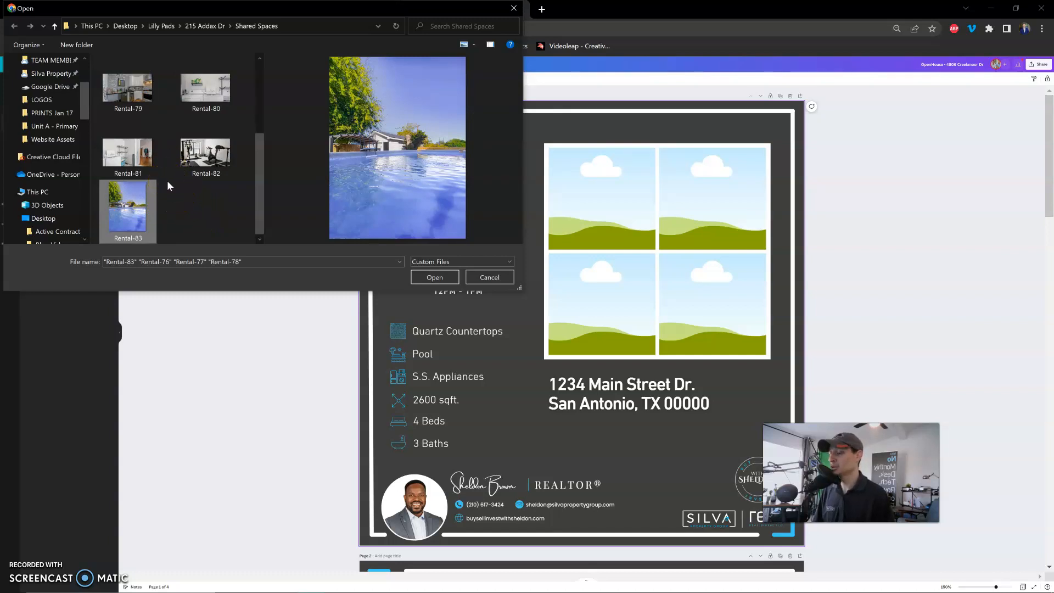
{"action": "scroll", "coordinate": [167, 184], "scroll_direction": "up", "scroll_amount": 1}
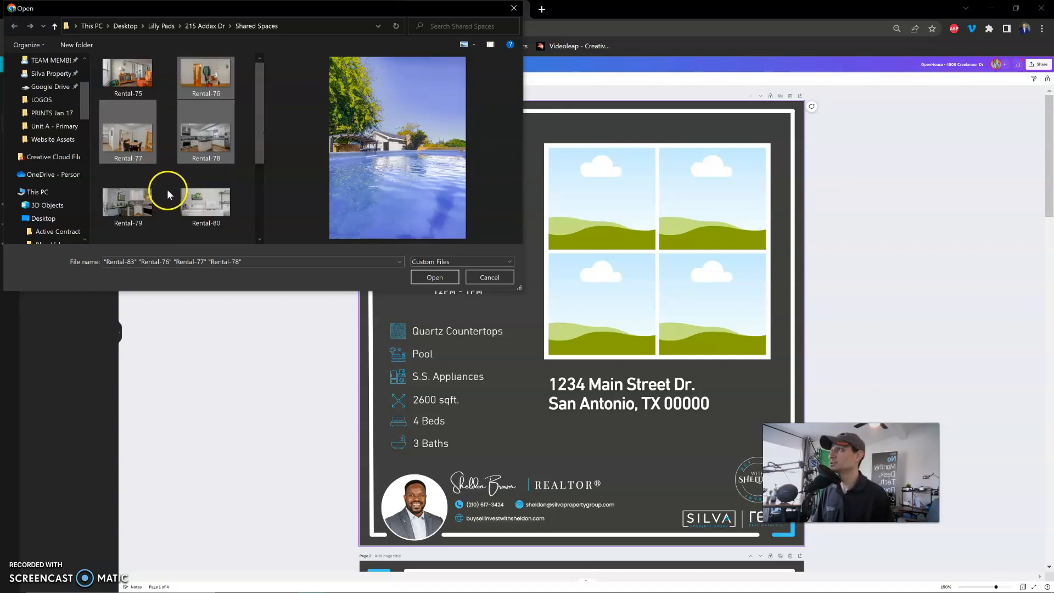
{"action": "scroll", "coordinate": [167, 187], "scroll_direction": "down", "scroll_amount": 1}
{"action": "left_click", "coordinate": [435, 278]}
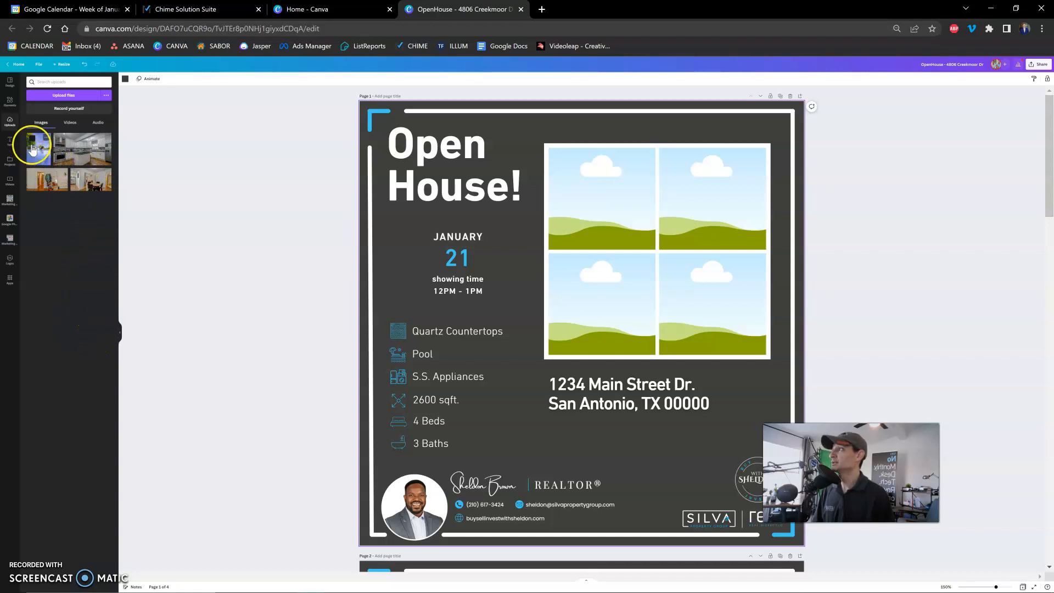
Select the four uploaded photos, browse Your Projects and Marketing Assets as a destination for moving them, and cancel the move.
{"action": "left_click", "coordinate": [32, 138]}
{"action": "left_click", "coordinate": [59, 138]}
{"action": "left_click", "coordinate": [32, 173]}
{"action": "left_click", "coordinate": [74, 176]}
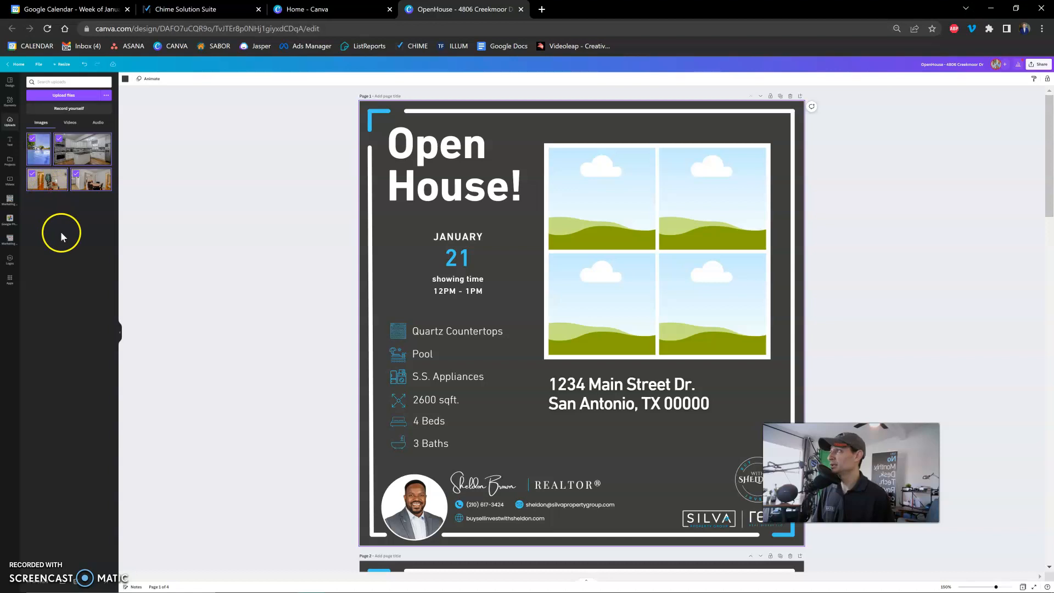
{"action": "left_click", "coordinate": [64, 586]}
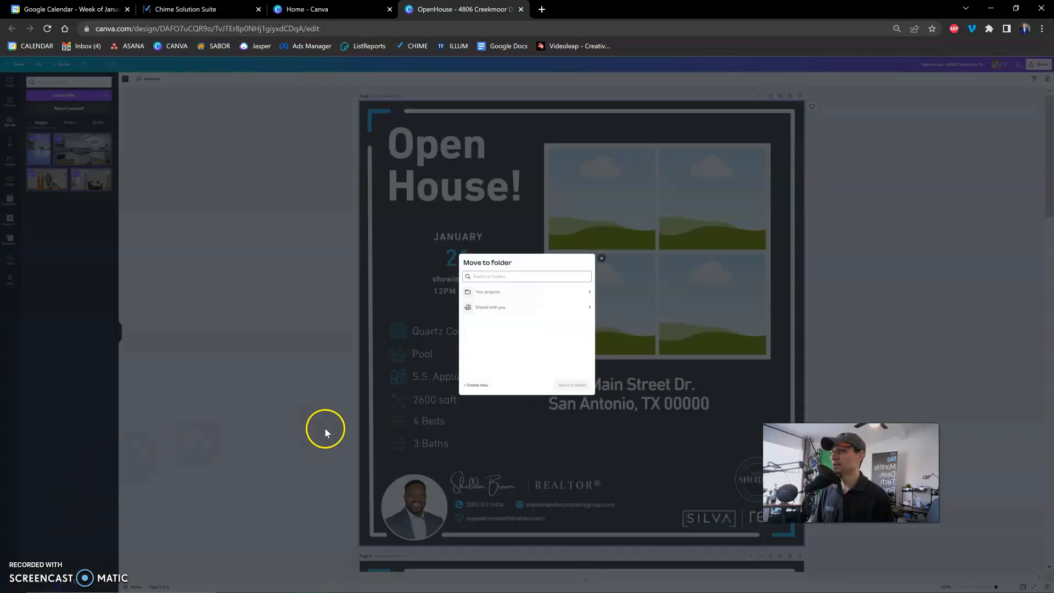
{"action": "left_click", "coordinate": [549, 302]}
{"action": "left_click", "coordinate": [494, 351]}
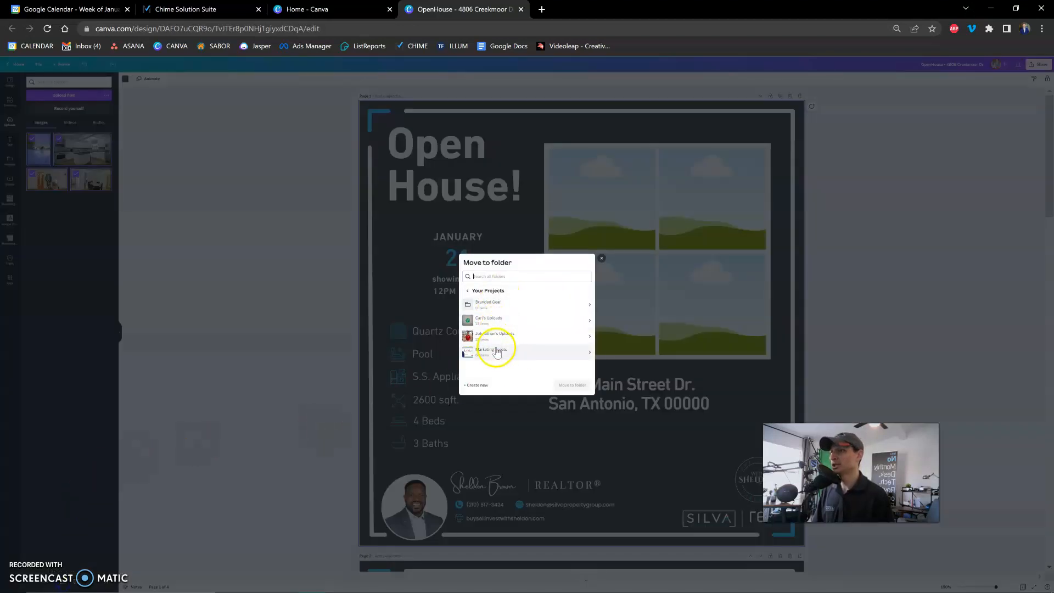
{"action": "scroll", "coordinate": [516, 345], "scroll_direction": "down", "scroll_amount": 5}
{"action": "scroll", "coordinate": [529, 338], "scroll_direction": "up", "scroll_amount": 5}
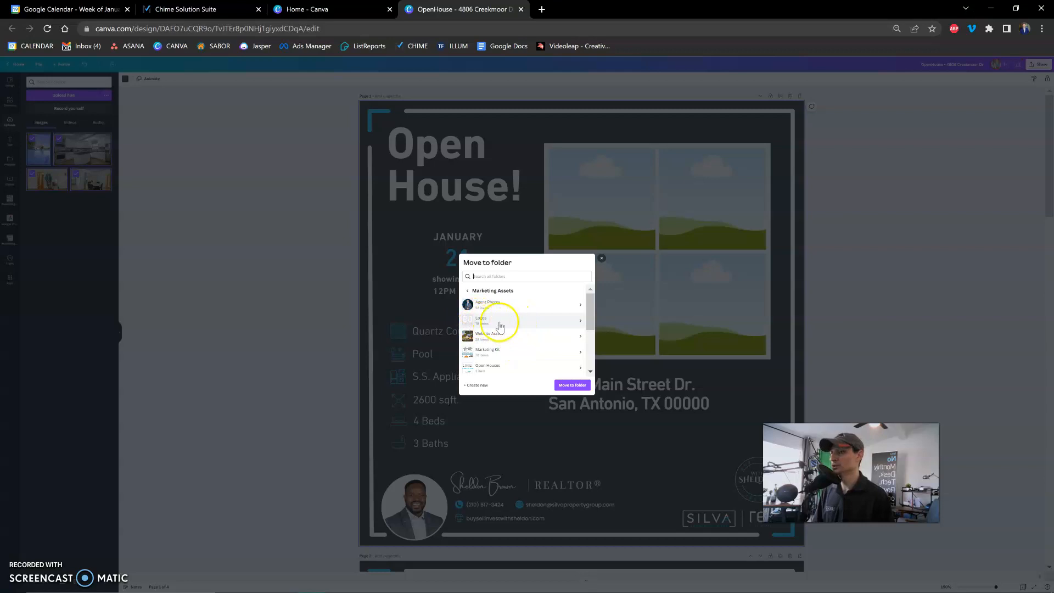
{"action": "left_click", "coordinate": [601, 259]}
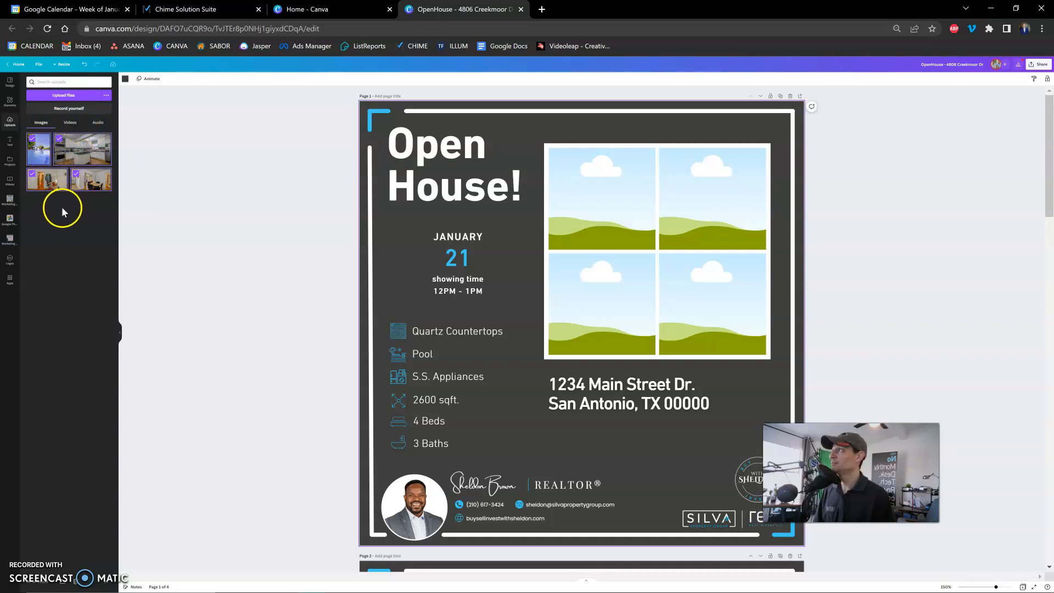
Insert the first picture from the Agent Photos folder in Marketing Assets onto page 1 and delete it again.
{"action": "left_click", "coordinate": [10, 161]}
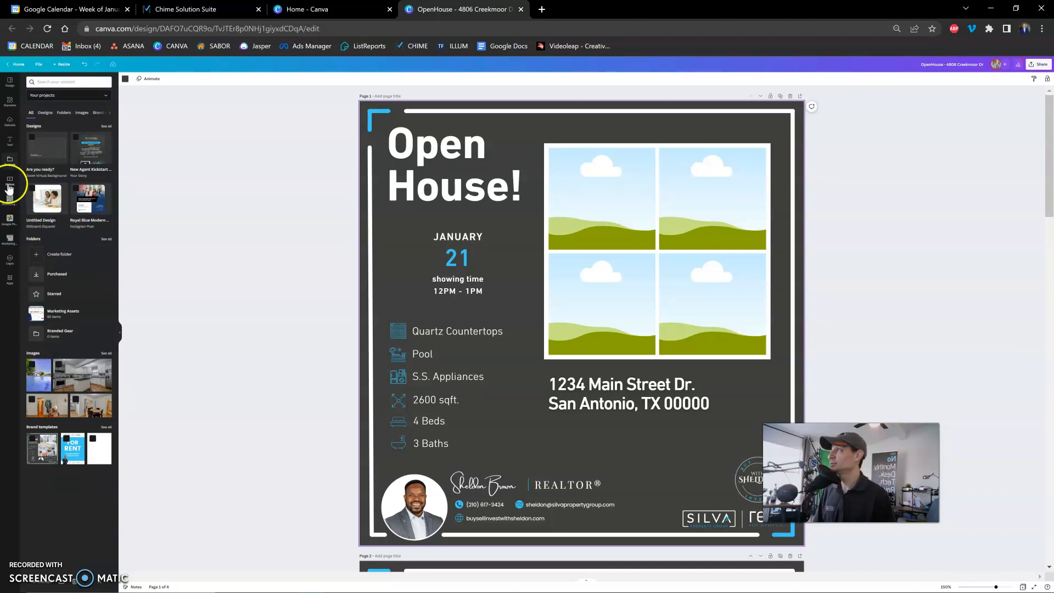
{"action": "left_click", "coordinate": [64, 113]}
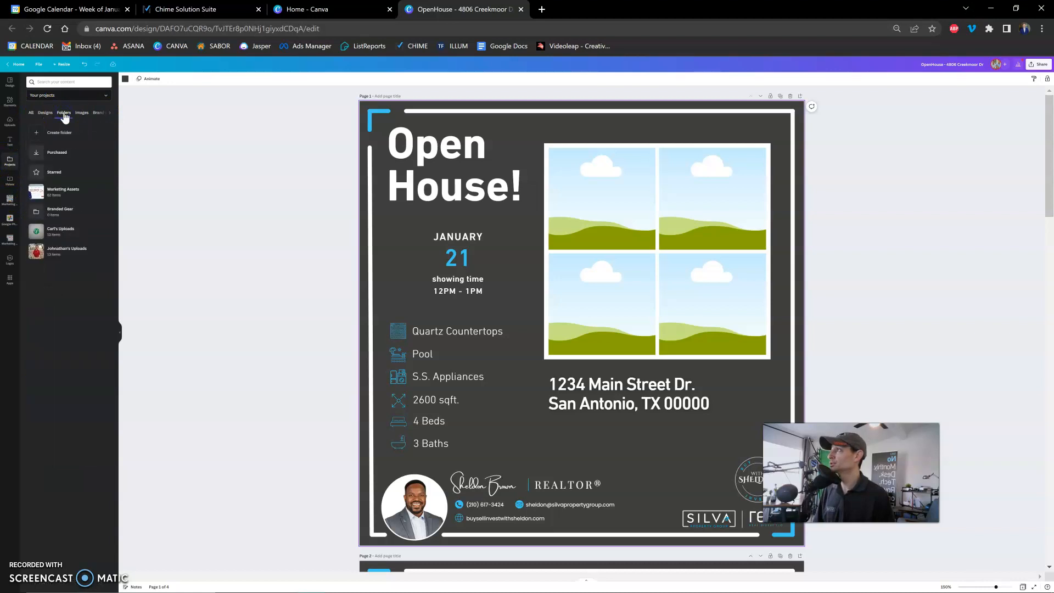
{"action": "left_click", "coordinate": [57, 189]}
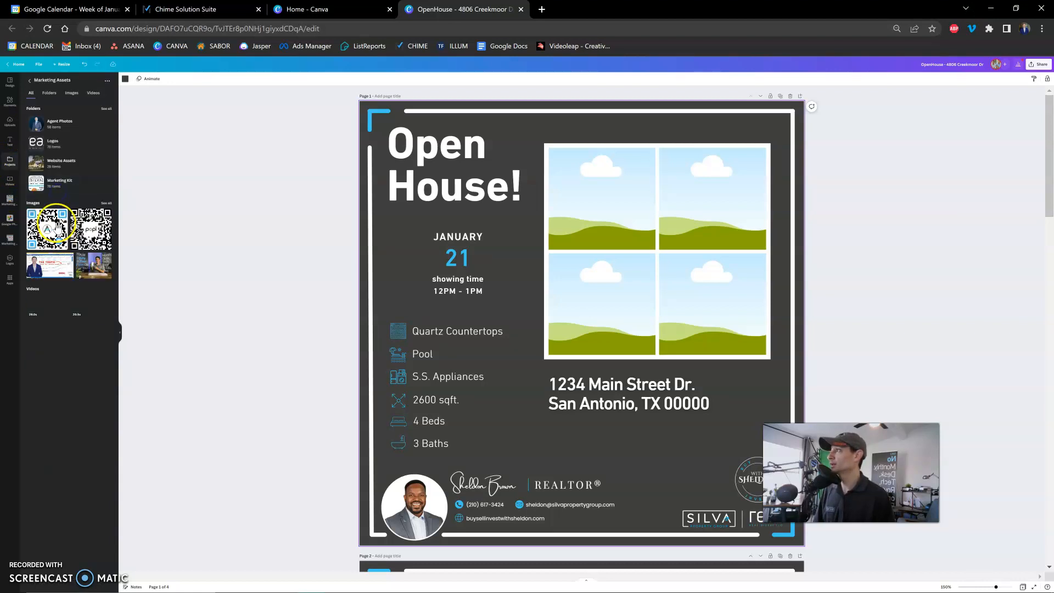
{"action": "left_click", "coordinate": [56, 123]}
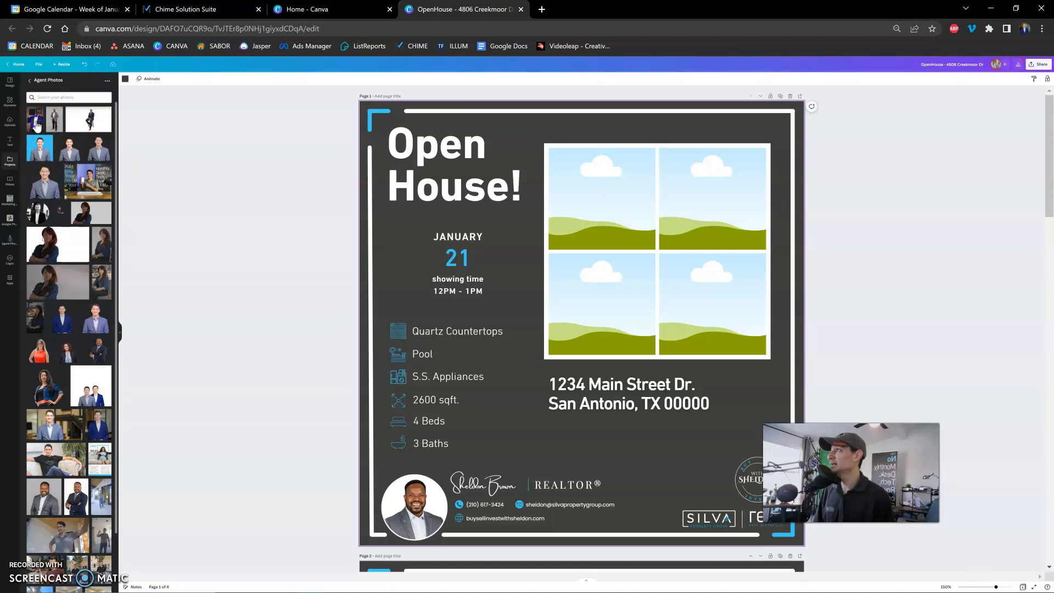
{"action": "left_click", "coordinate": [37, 126]}
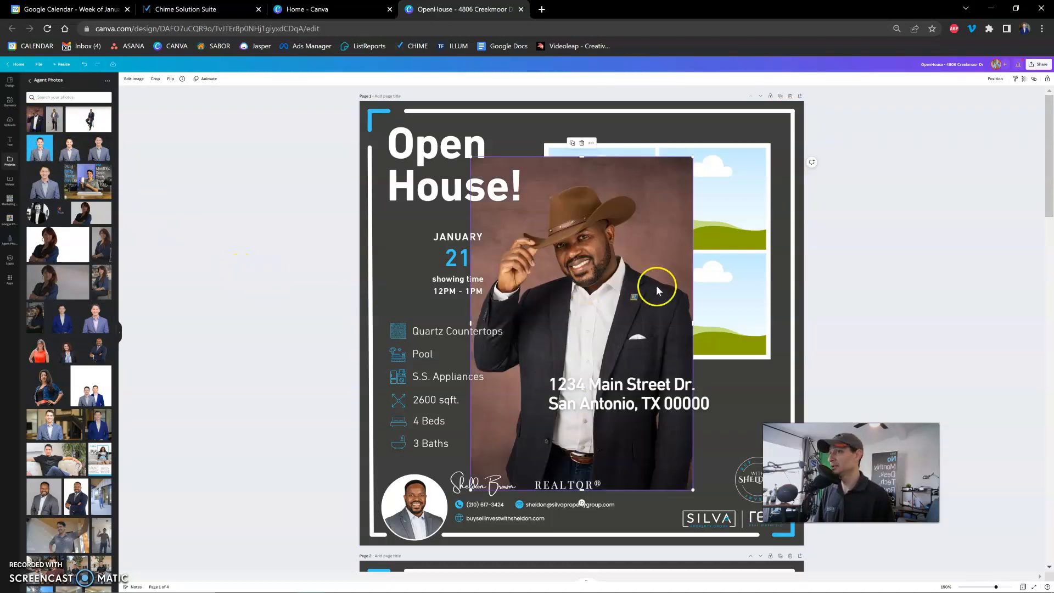
{"action": "left_click", "coordinate": [583, 144]}
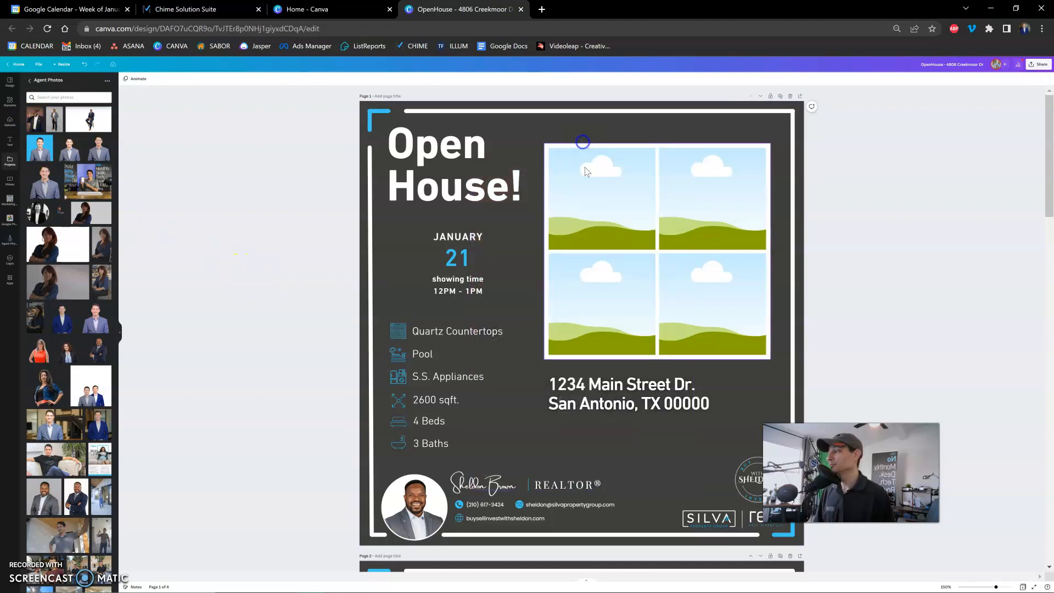
Try adding the uploaded kitchen photo loose on the flyer page, and delete it.
{"action": "left_click", "coordinate": [11, 124]}
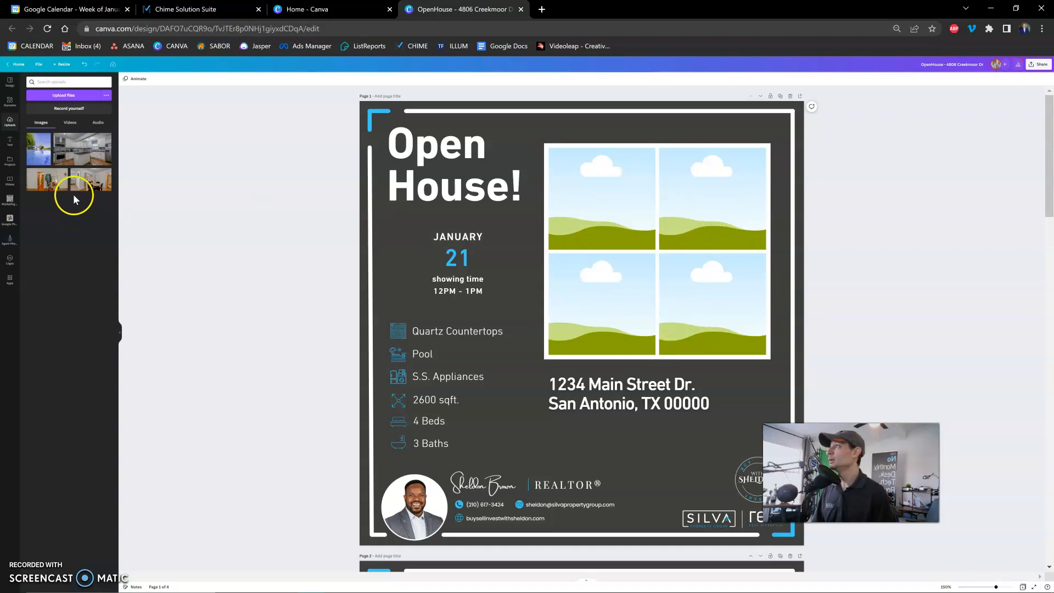
{"action": "left_click_drag", "start_coordinate": [73, 154], "coordinate": [73, 156]}
{"action": "left_click_drag", "start_coordinate": [538, 325], "coordinate": [542, 321]}
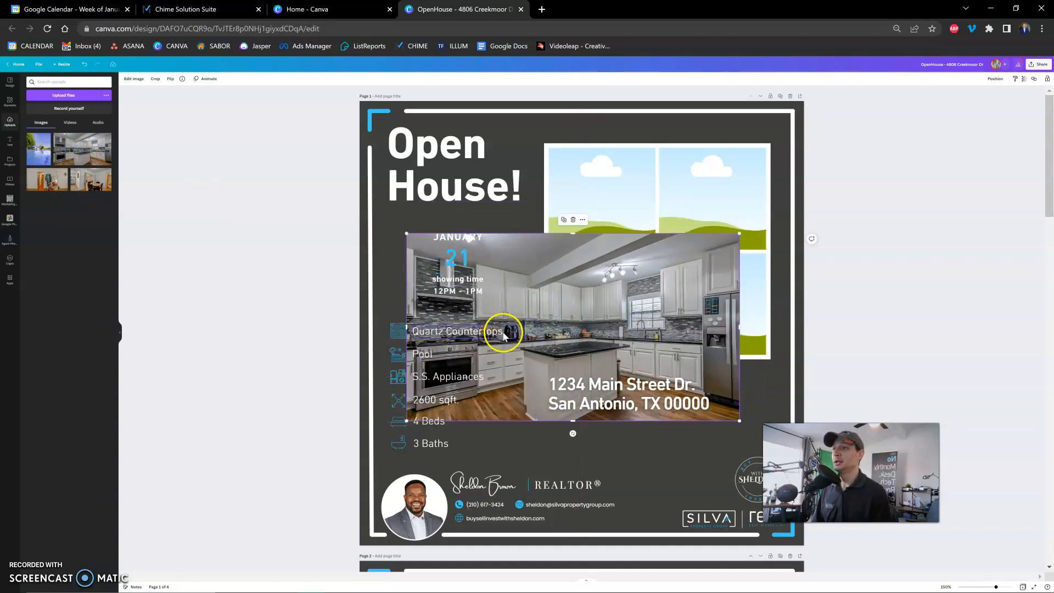
{"action": "key", "text": "Delete"}
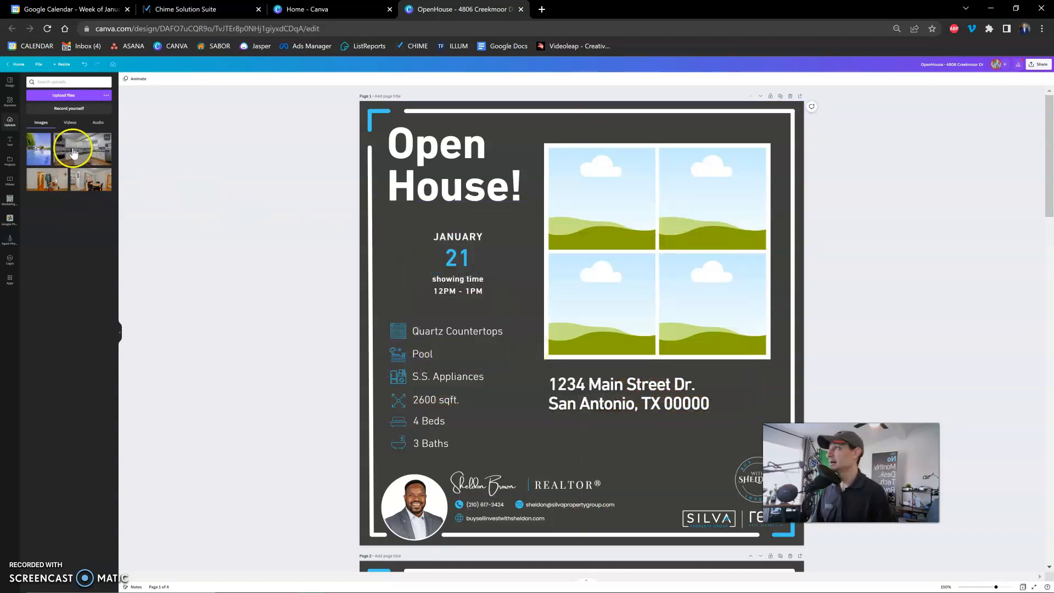
Fill the upper two grid frames with the kitchen and hallway photos and the lower-left frame with the dining room photo.
{"action": "left_click_drag", "start_coordinate": [79, 152], "coordinate": [592, 202]}
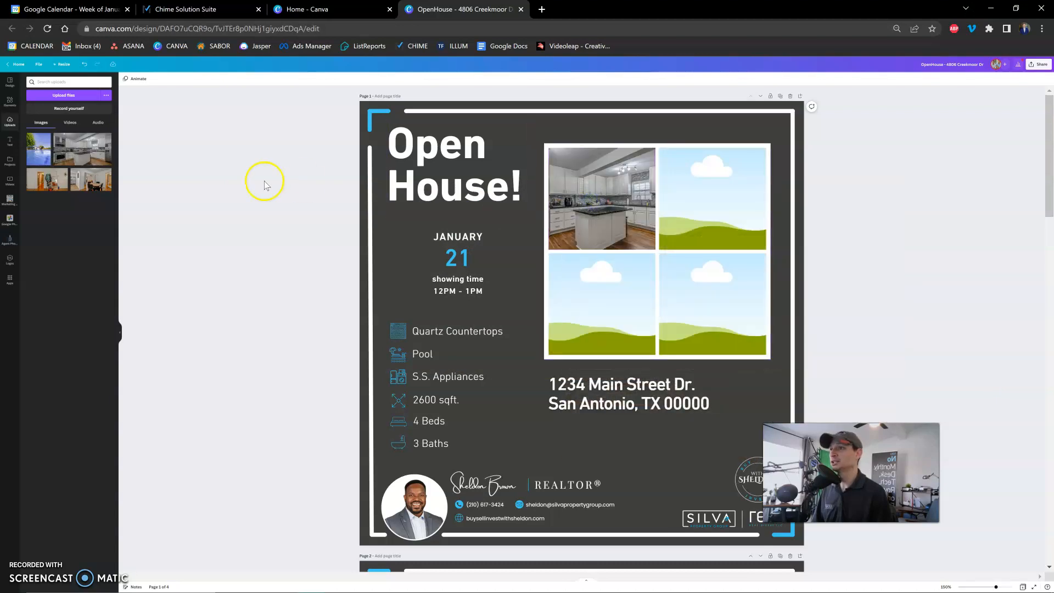
{"action": "left_click_drag", "start_coordinate": [49, 180], "coordinate": [699, 220]}
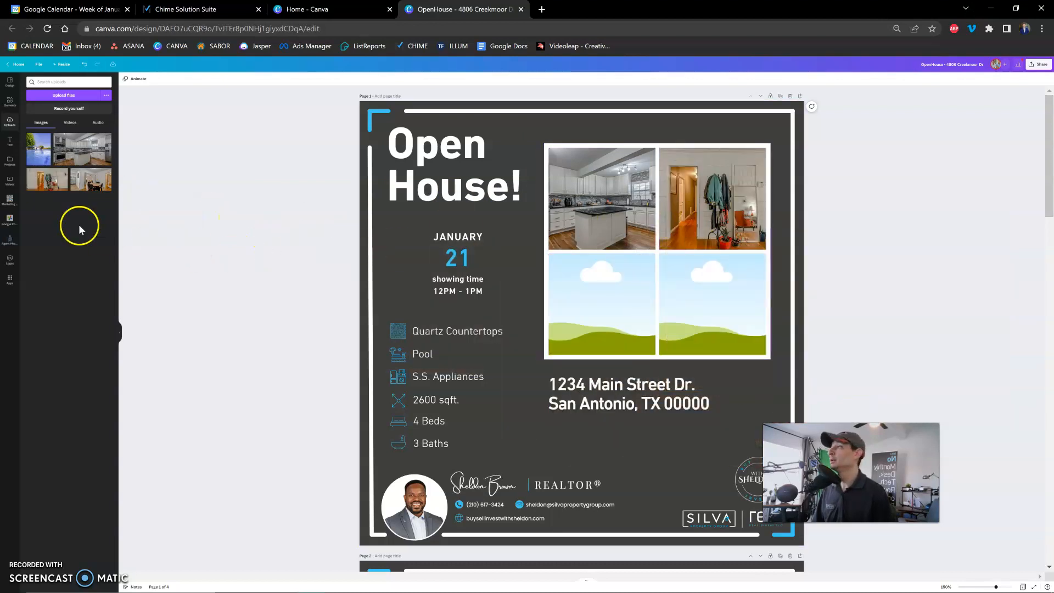
{"action": "left_click_drag", "start_coordinate": [106, 183], "coordinate": [596, 314]}
Adjust the dining room photo's crop inside its frame, trying a larger scale, shrinking it back to frame height and centering the table.
{"action": "double_click", "coordinate": [601, 325]}
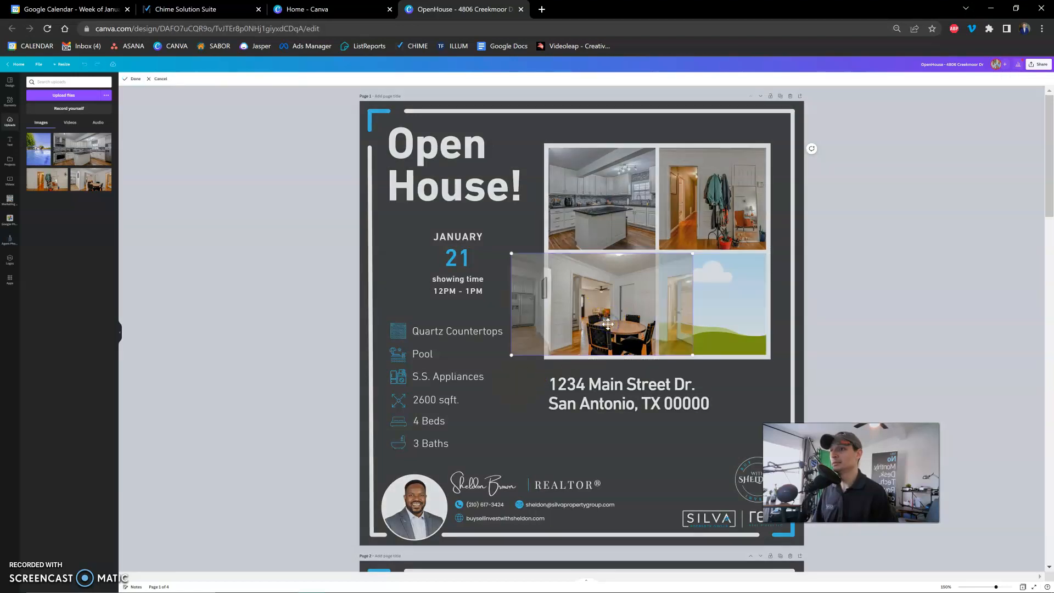
{"action": "left_click_drag", "start_coordinate": [604, 323], "coordinate": [582, 324]}
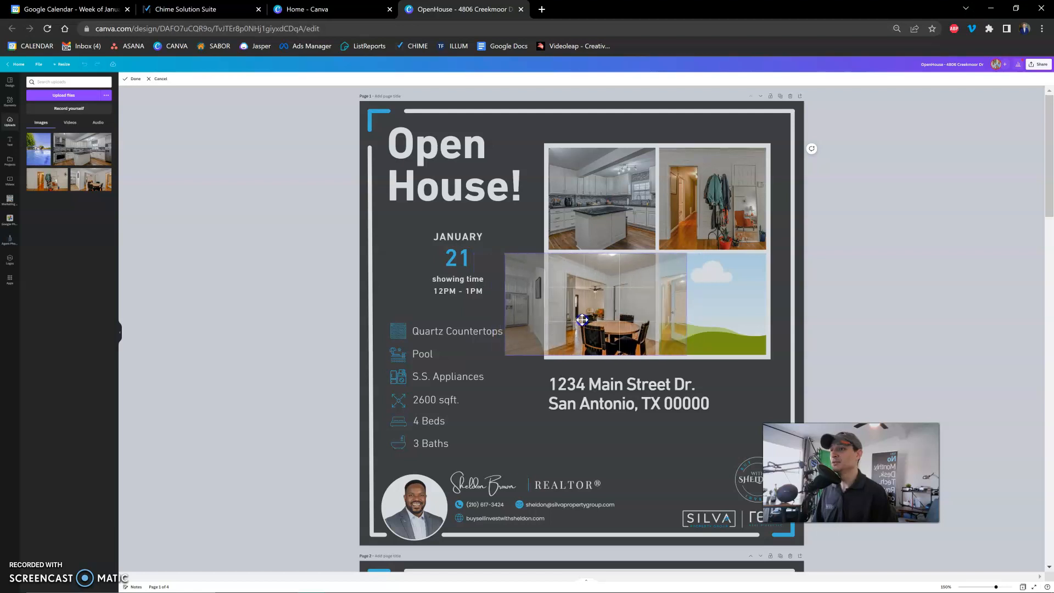
{"action": "left_click_drag", "start_coordinate": [508, 256], "coordinate": [386, 204]}
{"action": "left_click_drag", "start_coordinate": [610, 316], "coordinate": [640, 316]}
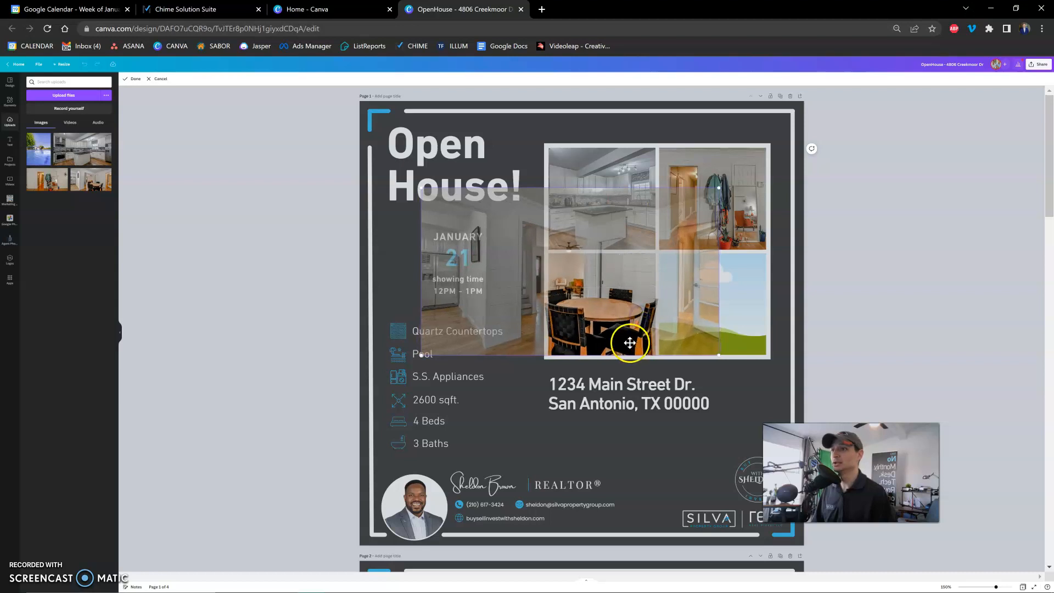
{"action": "left_click_drag", "start_coordinate": [420, 188], "coordinate": [537, 254]}
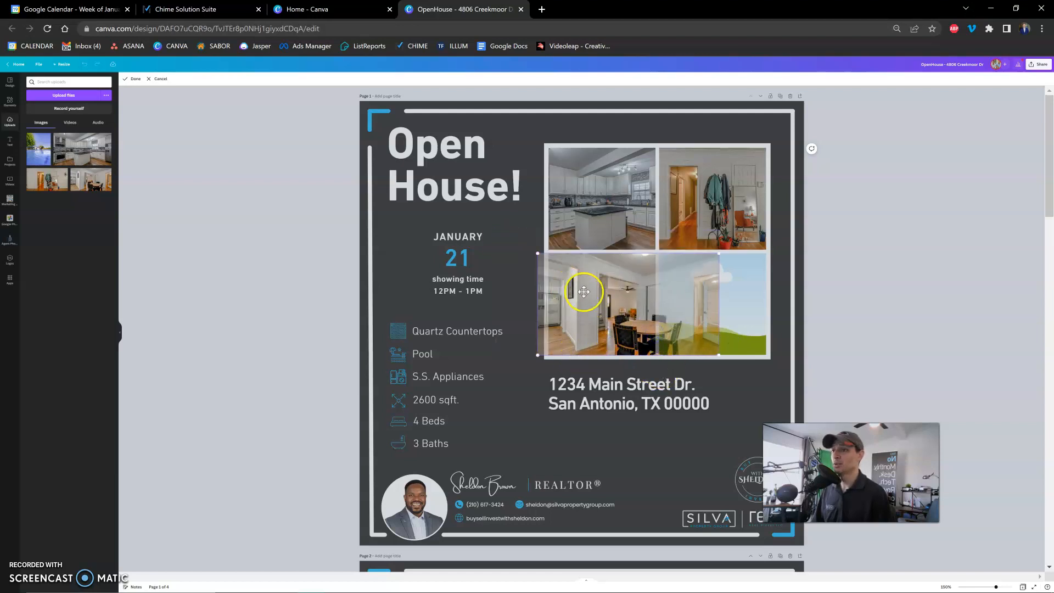
{"action": "left_click_drag", "start_coordinate": [639, 322], "coordinate": [583, 317]}
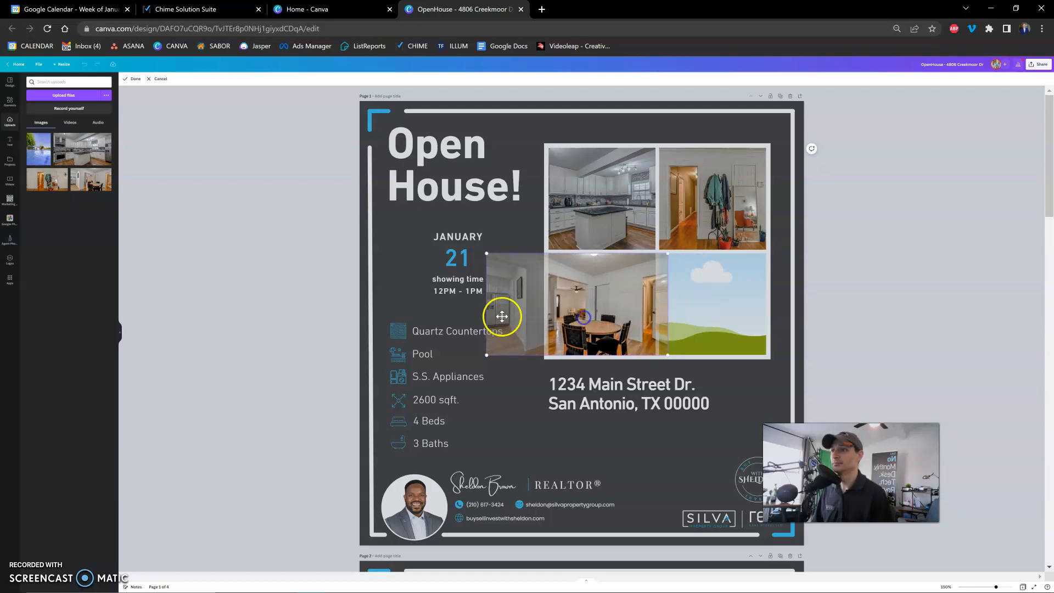
{"action": "left_click", "coordinate": [287, 301]}
Fill the remaining lower-right grid frame with the uploaded pool photo and check the finished flyer page.
{"action": "left_click_drag", "start_coordinate": [39, 149], "coordinate": [713, 317]}
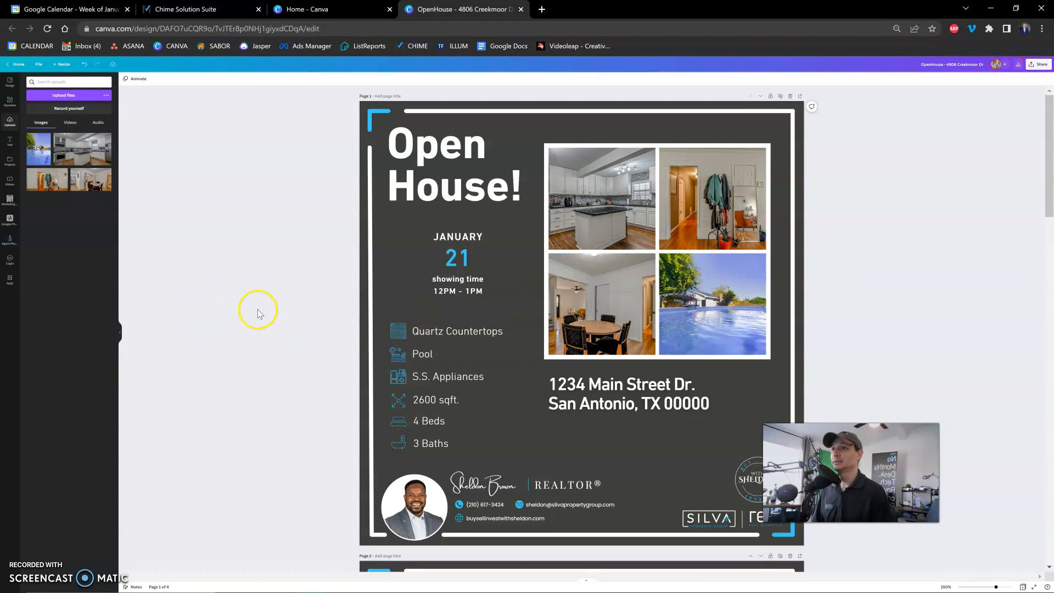
{"action": "scroll", "coordinate": [284, 311], "scroll_direction": "down", "scroll_amount": 1}
{"action": "scroll", "coordinate": [285, 312], "scroll_direction": "up", "scroll_amount": 1}
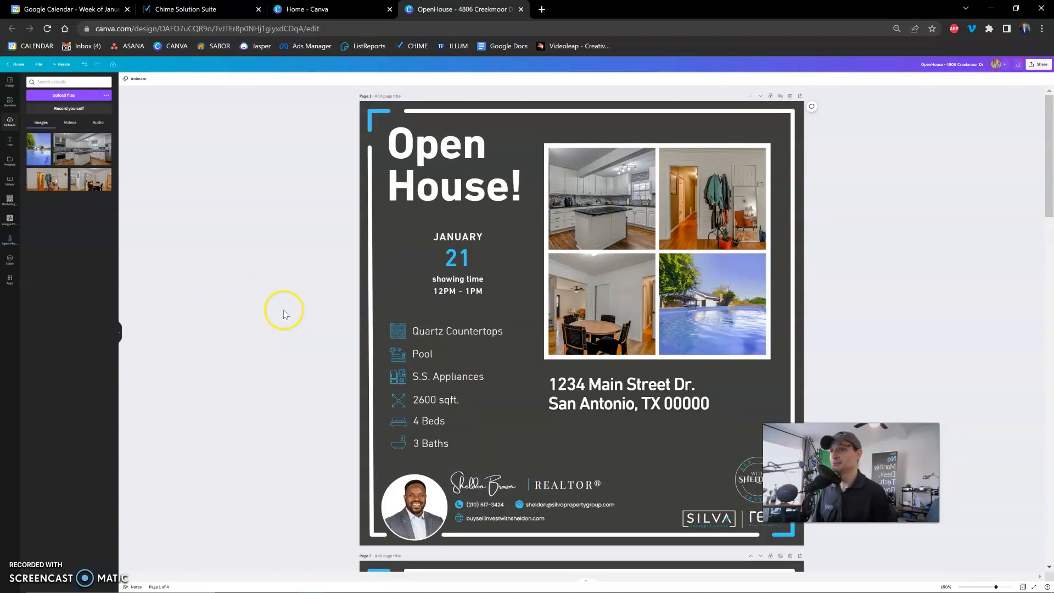